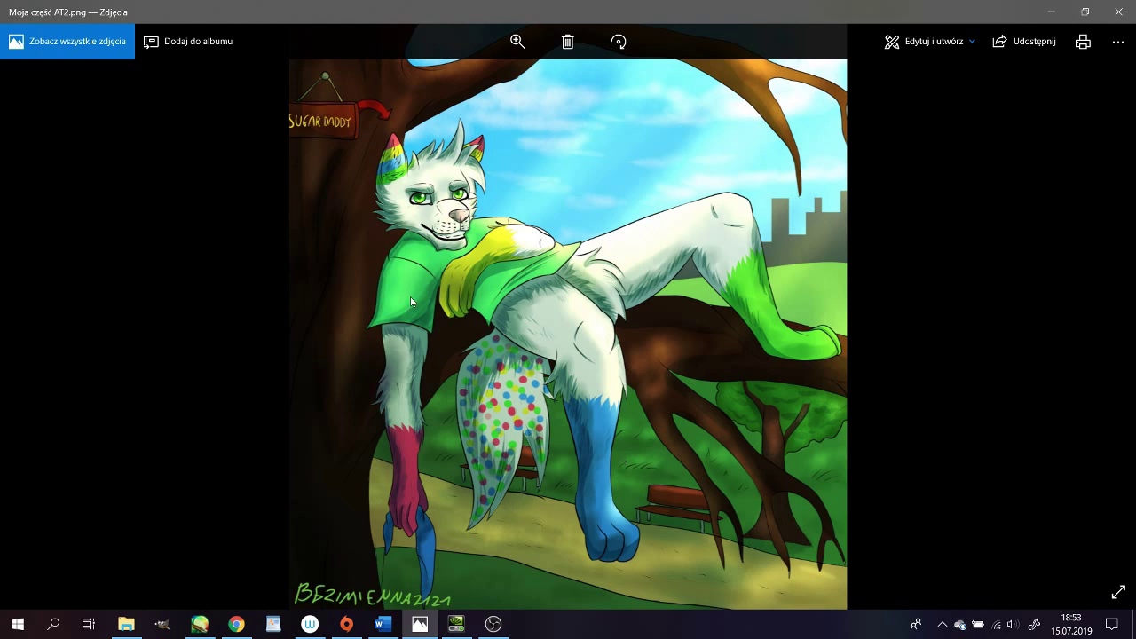
Browse the drawings siblings.png and wersja 4.png, and return to Moja część AT2.png
click(1105, 325)
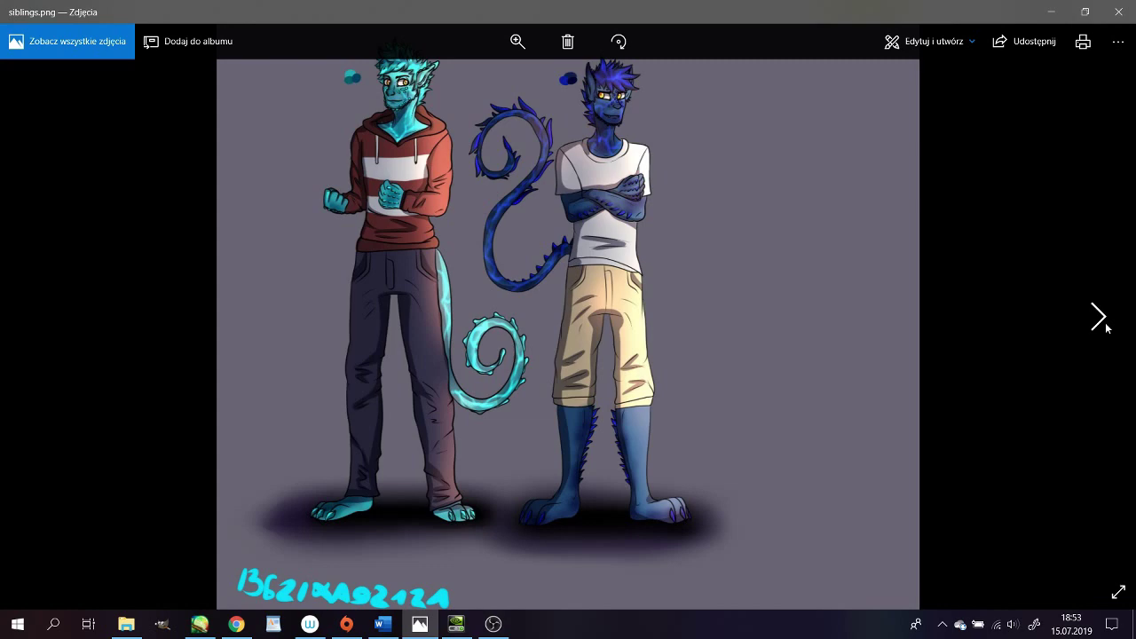
click(1107, 327)
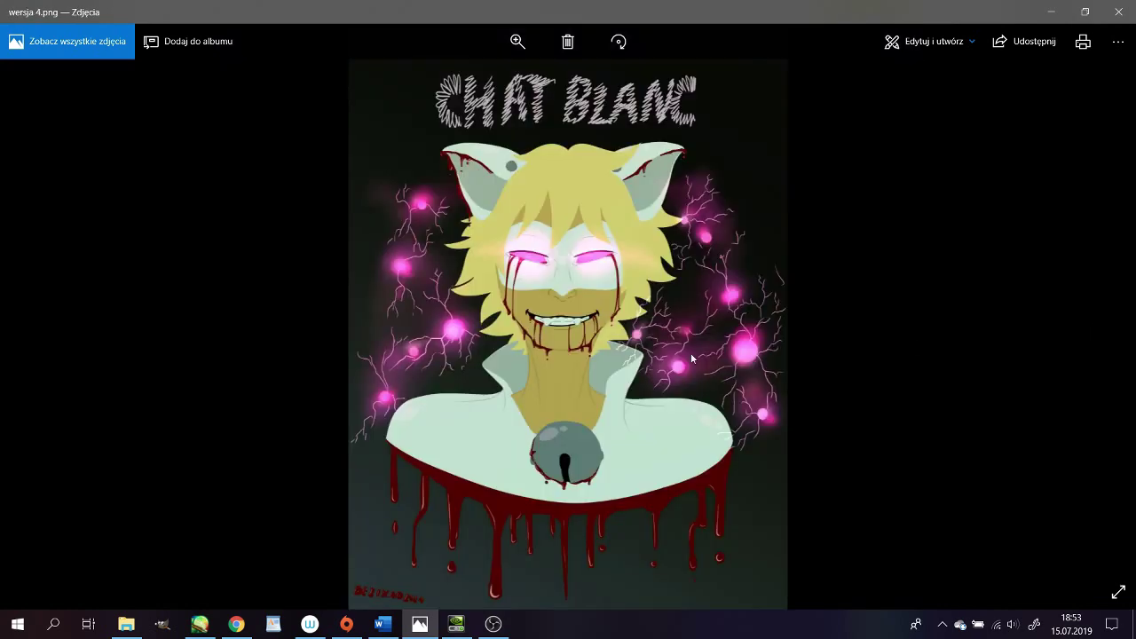
click(37, 320)
click(38, 319)
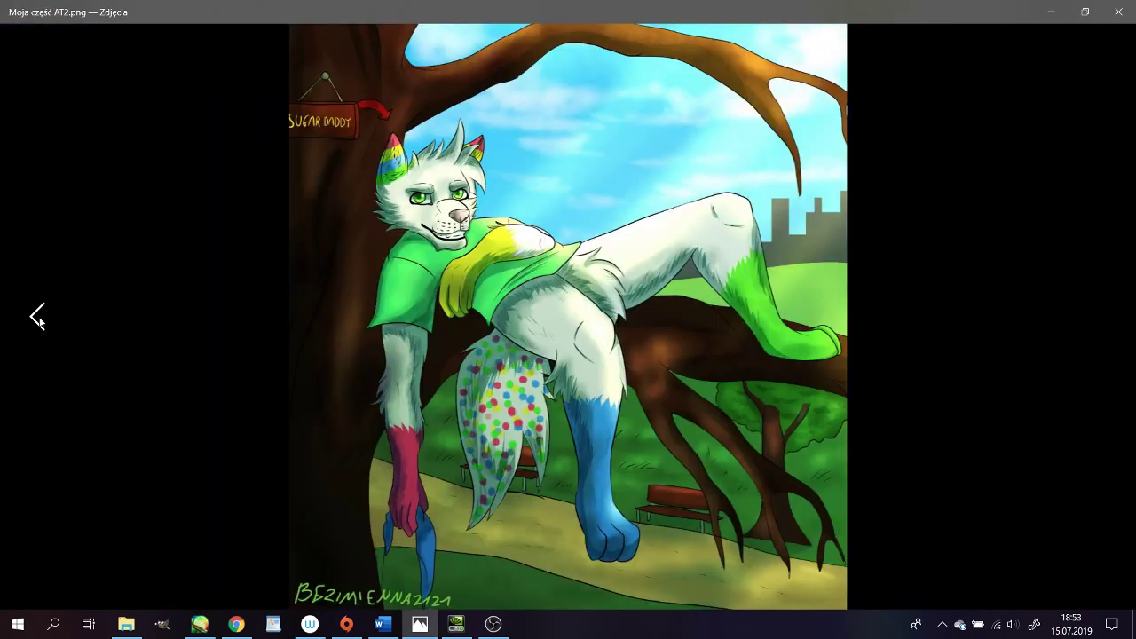
Check Moja część AT2.png in PaintTool SAI, and view siblings.png in Photos with the drawing tools open
click(211, 627)
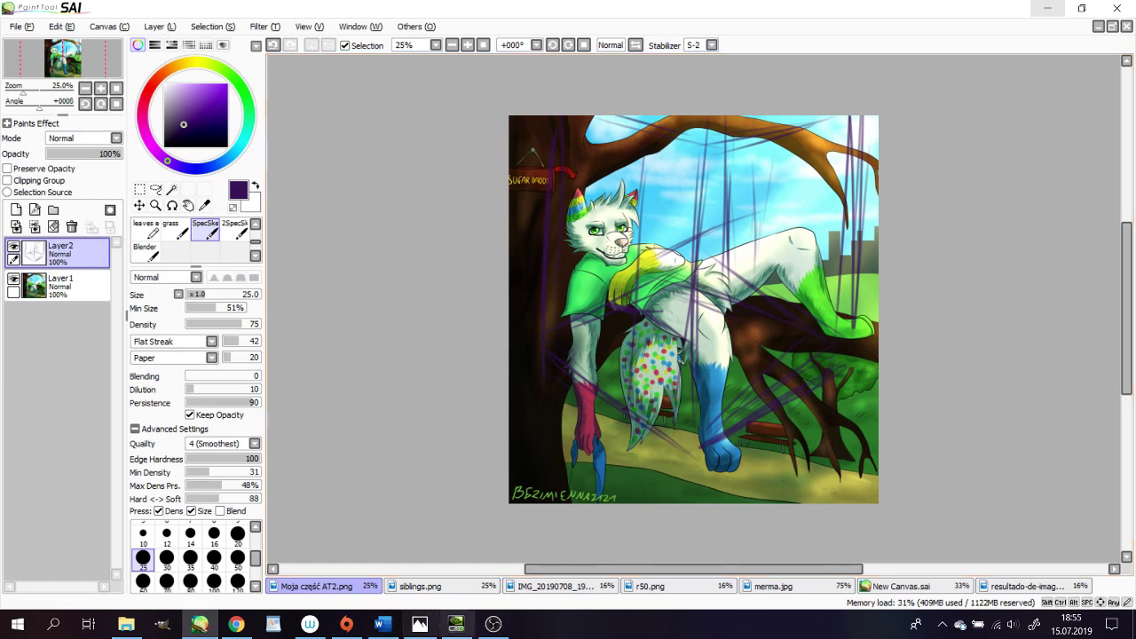
click(431, 634)
click(1101, 319)
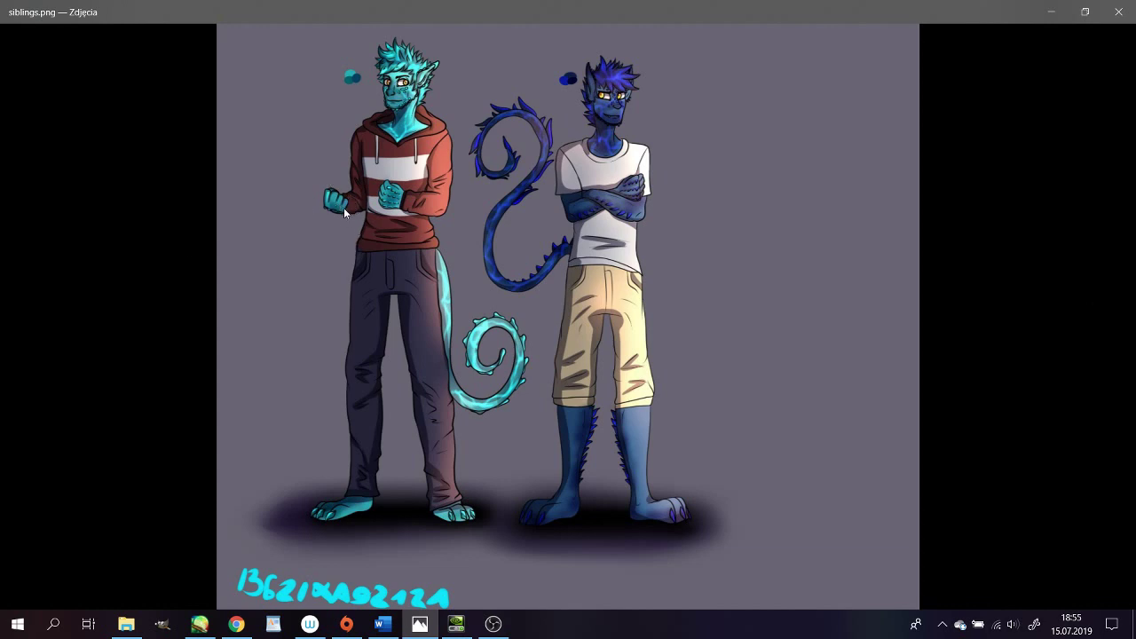
key(ctrl+shift+d)
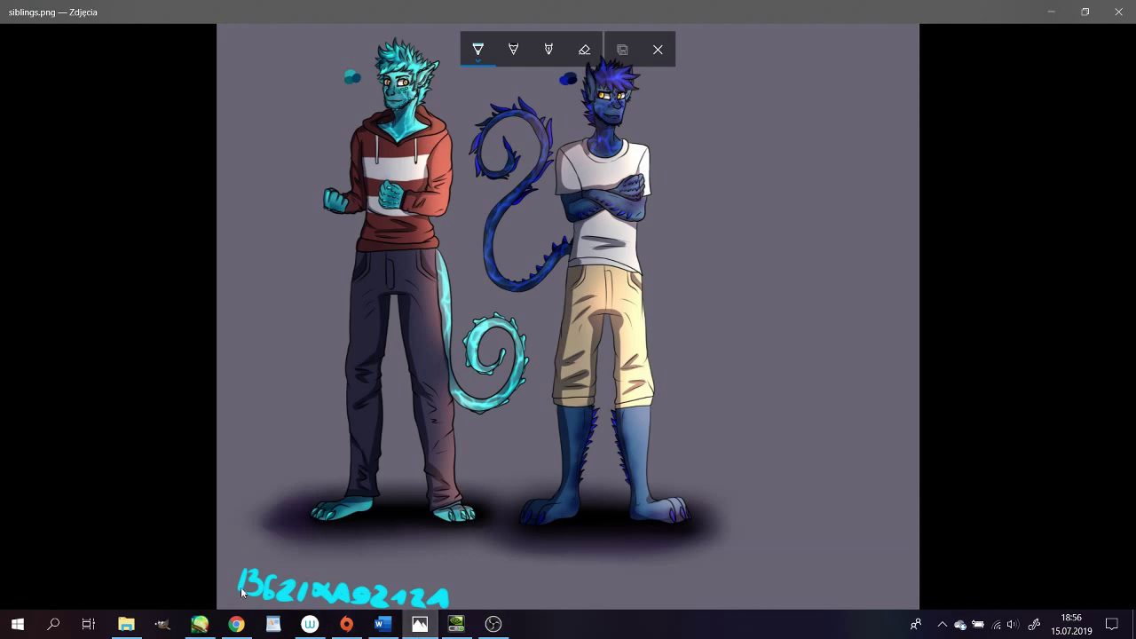
Switch to PaintTool SAI and add a new layer to siblings.png, viewed at 100% around the blue character's upper body
click(200, 624)
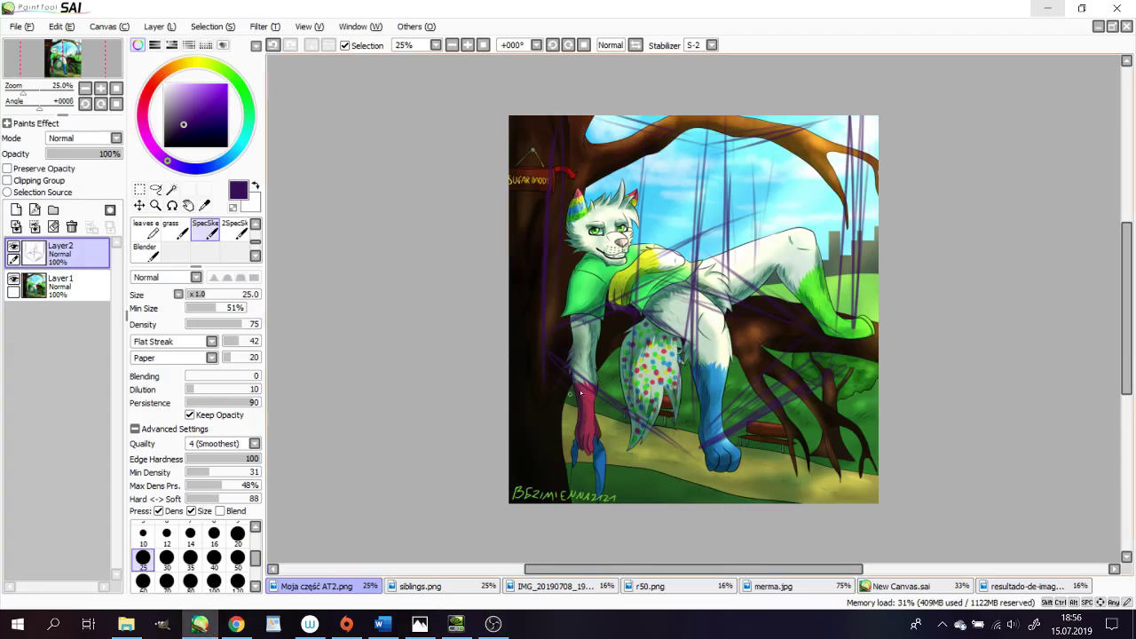
click(440, 587)
click(101, 88)
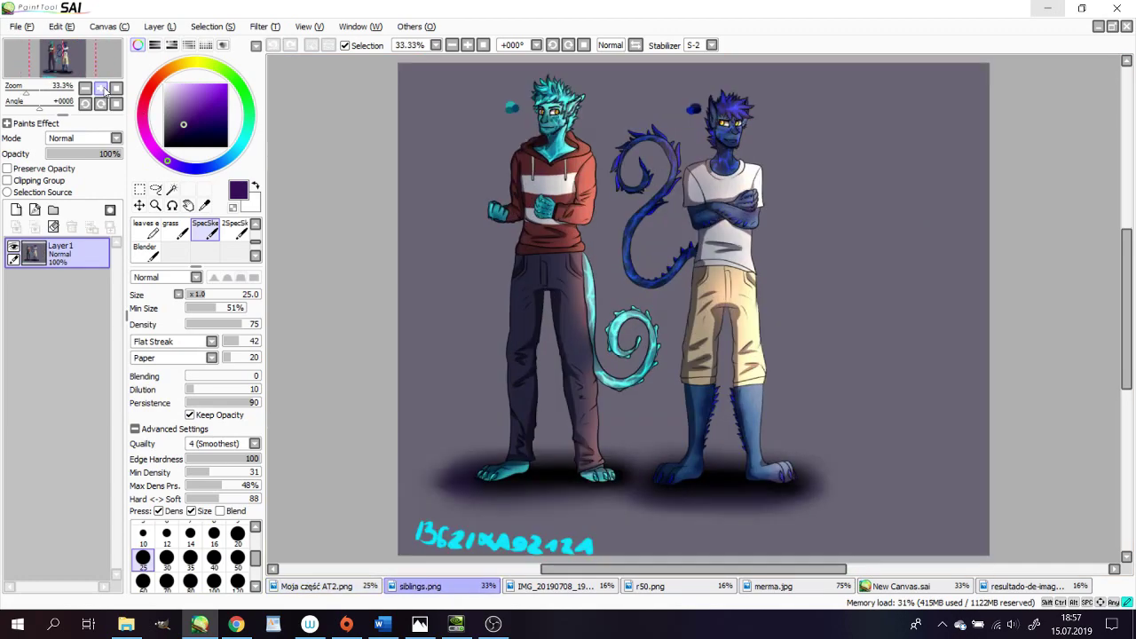
click(101, 88)
click(100, 88)
click(100, 88)
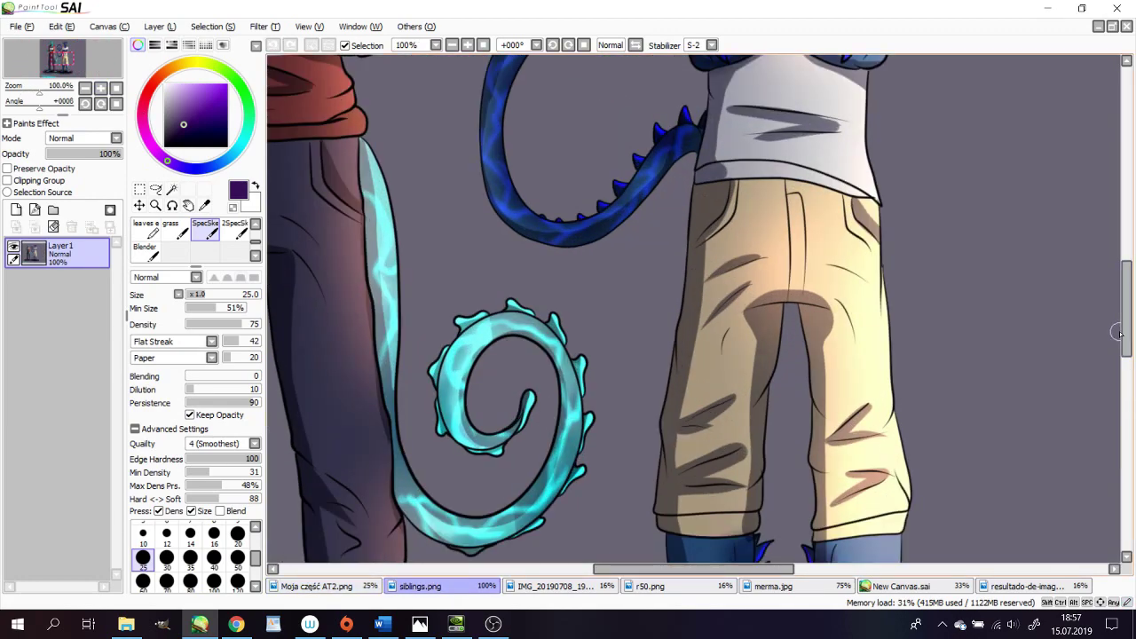
drag(1126, 336, 1126, 256)
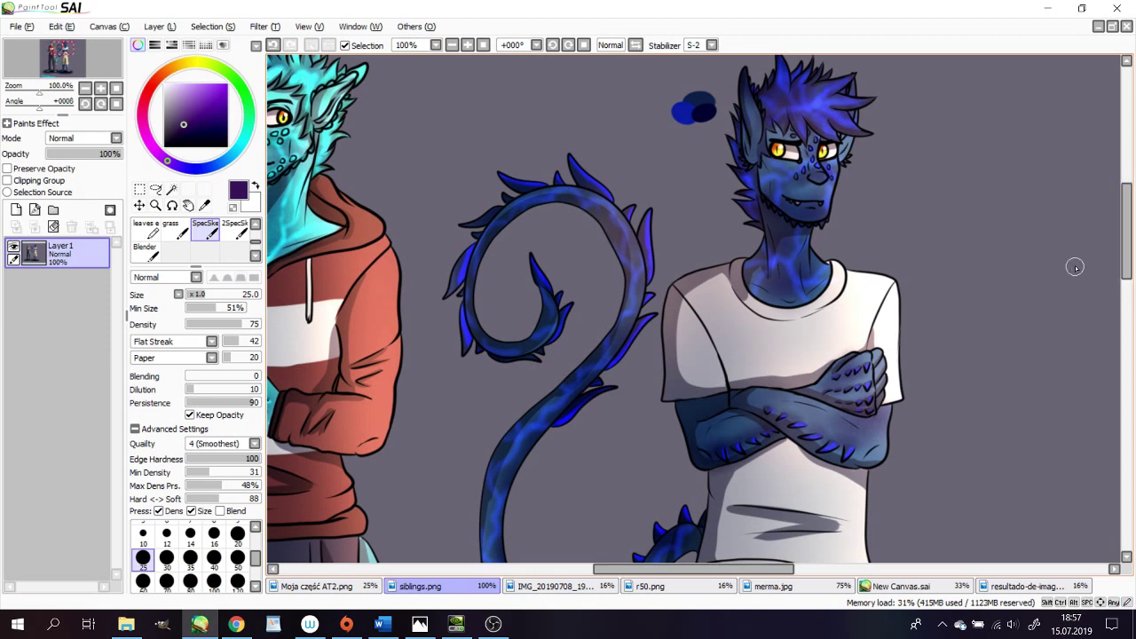
click(16, 209)
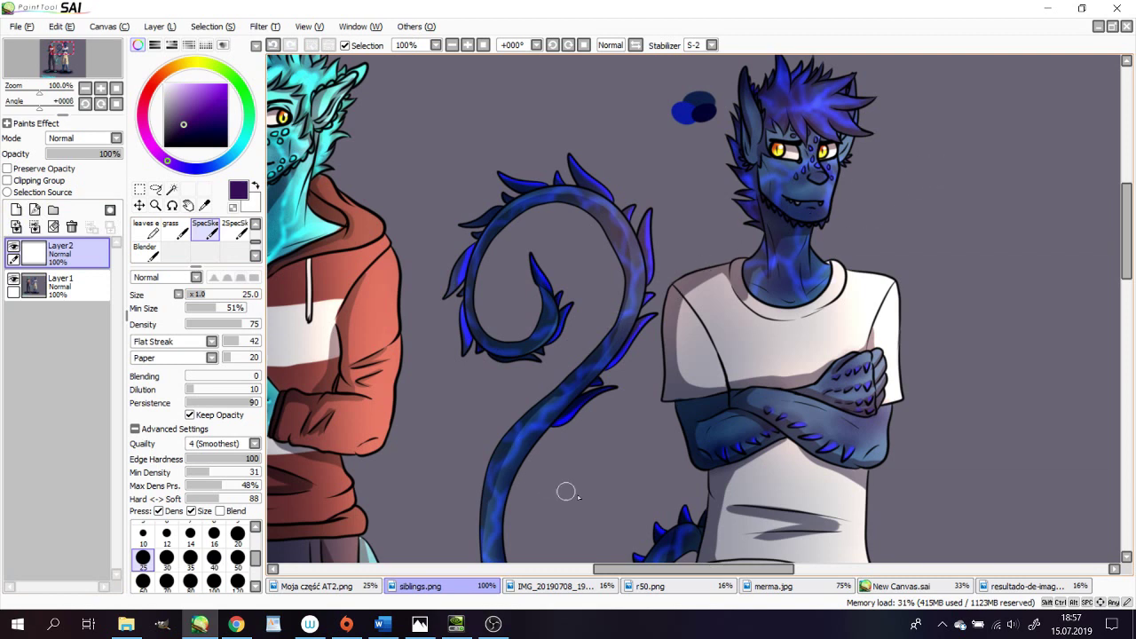
Sketch neck and shoulder lines on the blue character in siblings.png with a darker purple brush of size 8
click(298, 589)
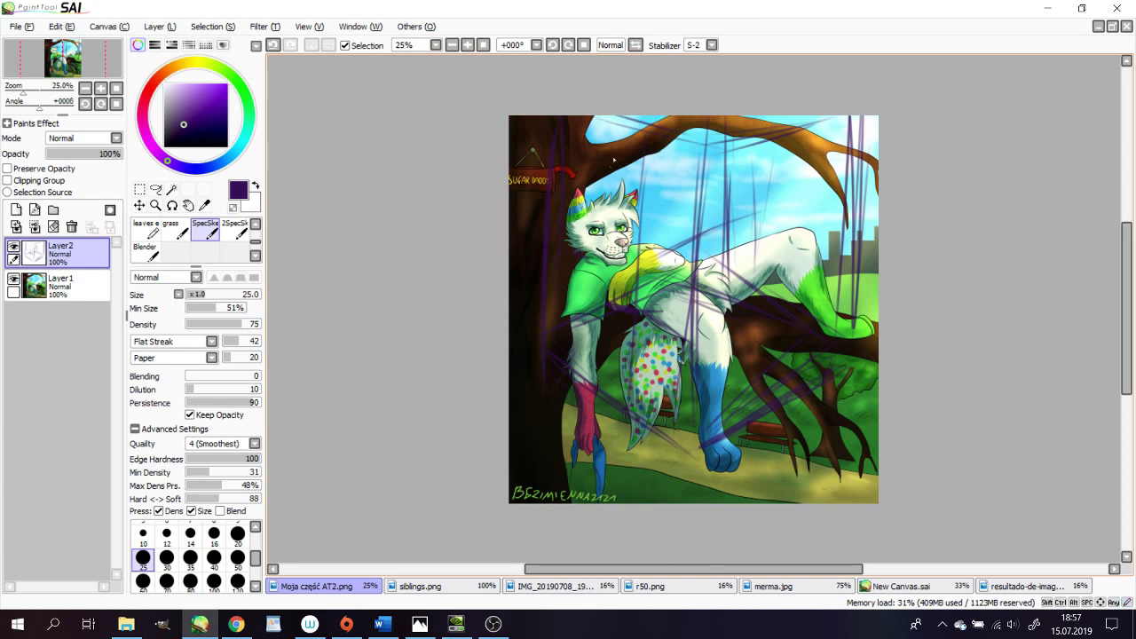
click(458, 588)
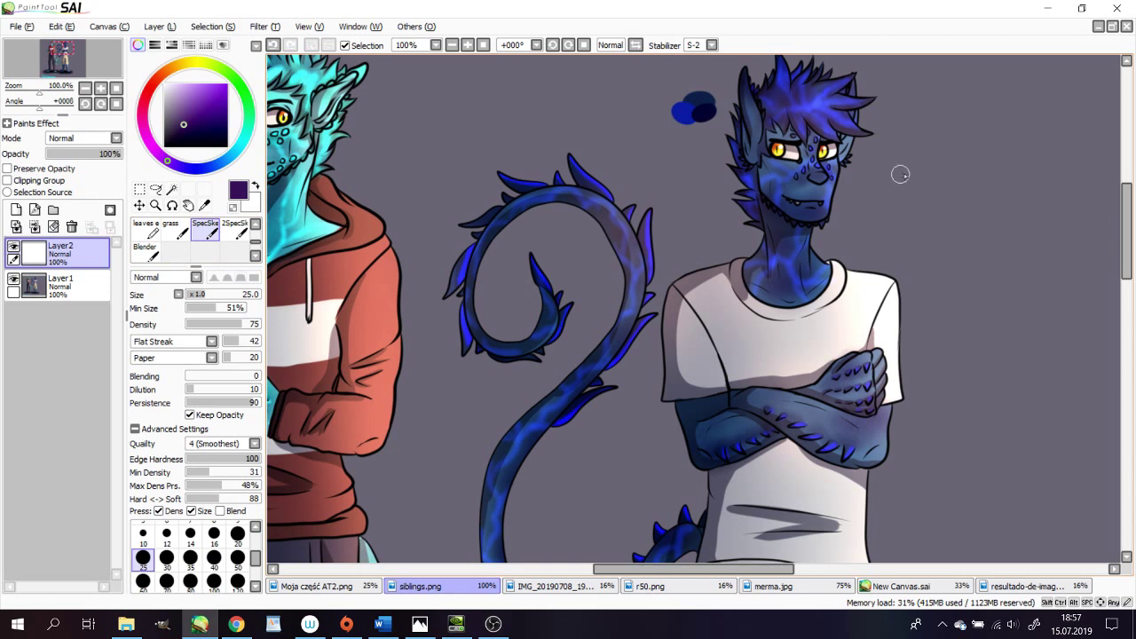
click(167, 534)
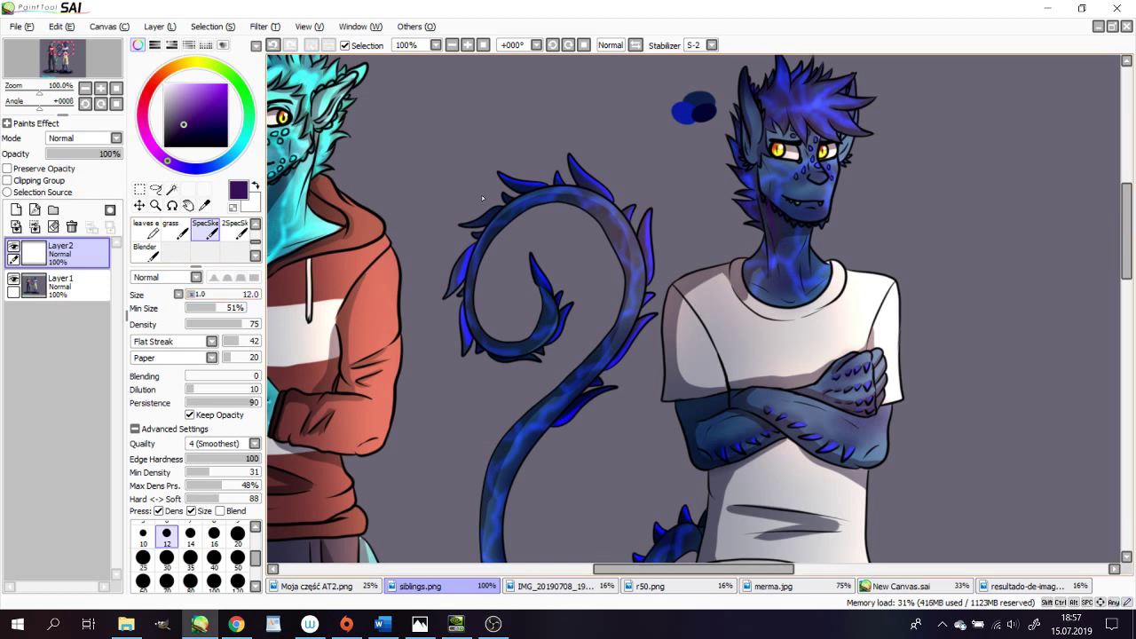
click(179, 135)
drag(195, 296, 188, 296)
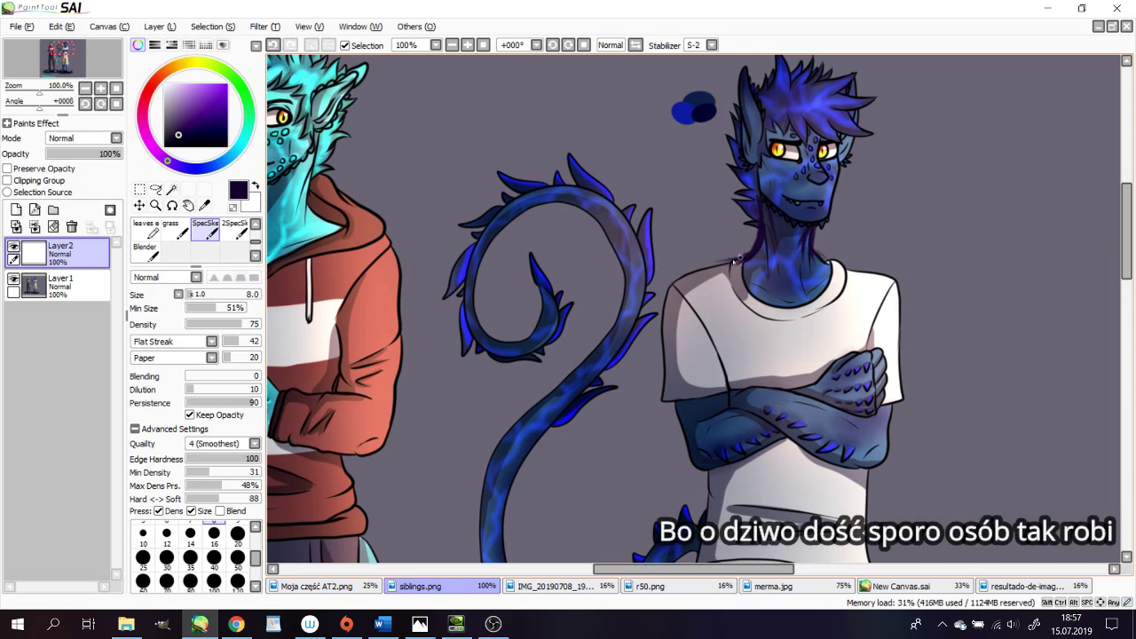
drag(715, 263, 680, 276)
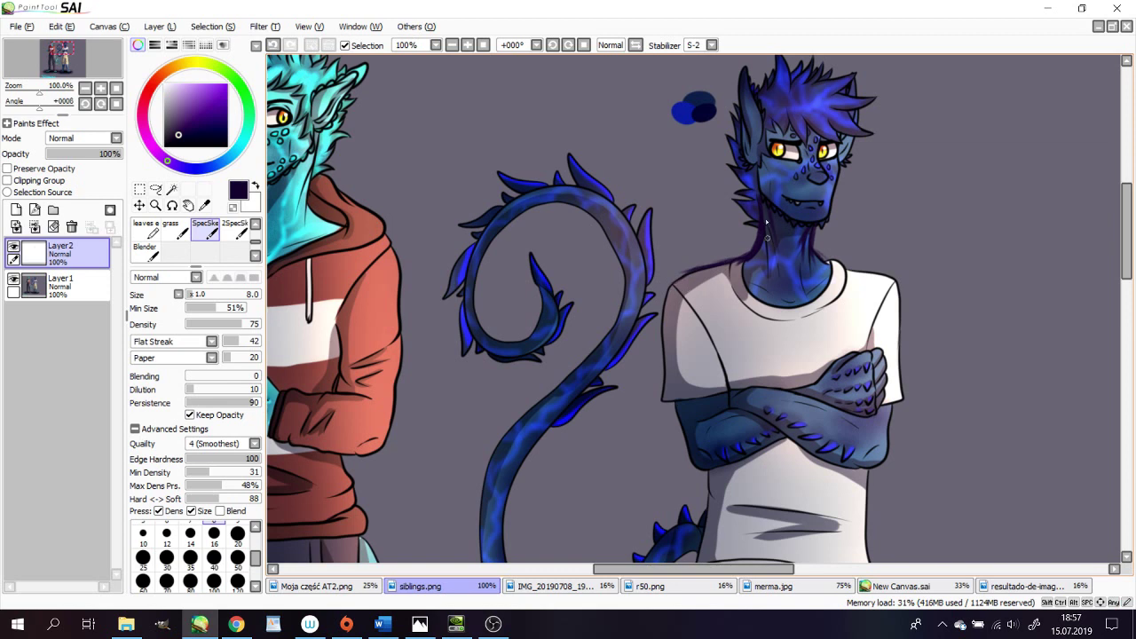
mouse_move(775, 211)
mouse_down()
mouse_move(787, 254)
mouse_move(815, 238)
mouse_move(819, 250)
mouse_move(810, 234)
mouse_move(830, 259)
mouse_move(768, 233)
mouse_up()
Sketch dark purple neck muscle lines on the teal character, and try a horizontal line across the blue character's collar
drag(684, 568, 645, 568)
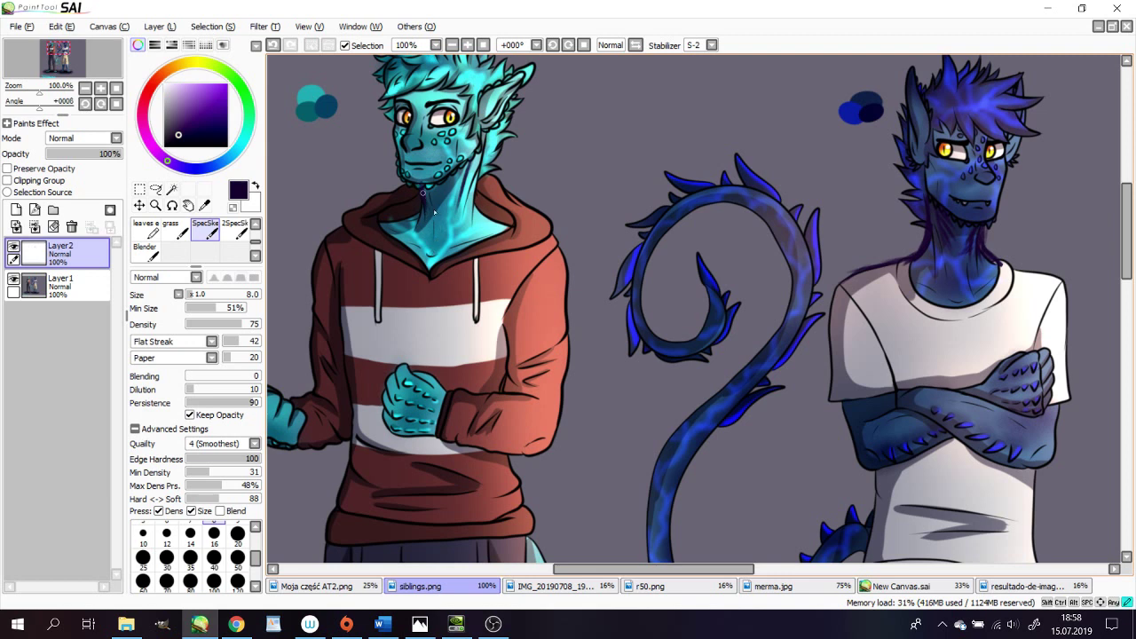
mouse_move(423, 193)
mouse_down()
mouse_move(448, 205)
mouse_move(447, 188)
mouse_move(456, 207)
mouse_move(461, 169)
mouse_move(460, 207)
mouse_move(462, 166)
mouse_move(437, 185)
mouse_up()
mouse_move(480, 150)
mouse_down()
mouse_move(477, 197)
mouse_move(488, 217)
mouse_move(519, 226)
mouse_up()
mouse_move(414, 210)
mouse_down()
mouse_move(419, 201)
mouse_move(414, 212)
mouse_up()
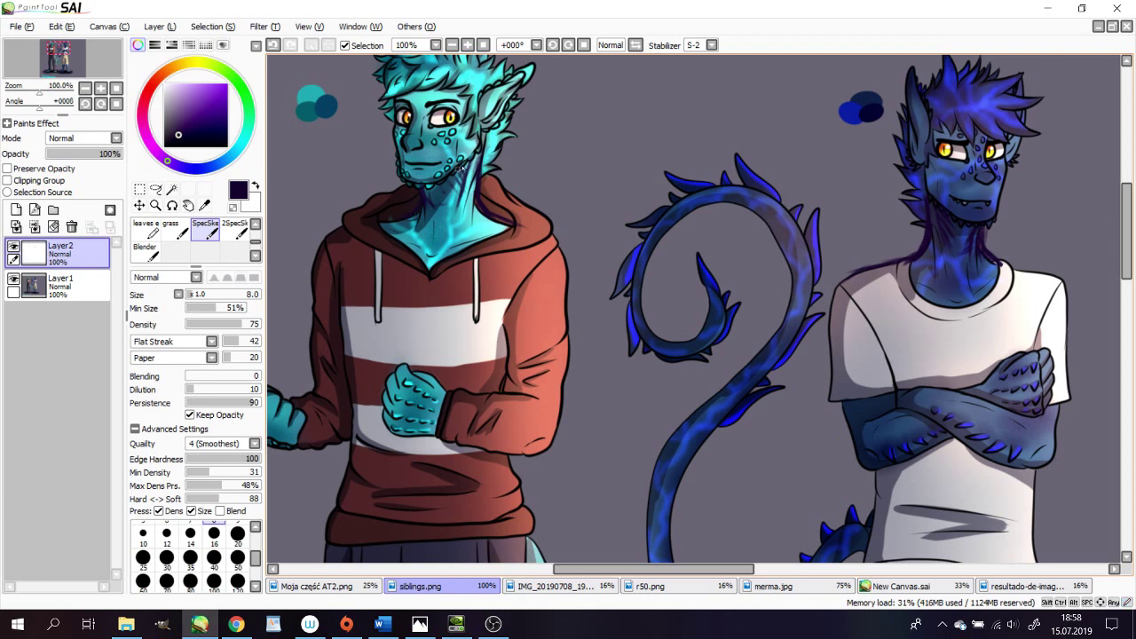
mouse_move(472, 167)
mouse_down()
mouse_move(477, 156)
mouse_move(455, 227)
mouse_up()
click(271, 46)
mouse_move(462, 171)
mouse_down()
mouse_move(457, 199)
mouse_move(468, 127)
mouse_move(448, 233)
mouse_move(478, 155)
mouse_move(476, 169)
mouse_move(455, 238)
mouse_move(468, 160)
mouse_move(440, 253)
mouse_up()
drag(481, 152, 446, 256)
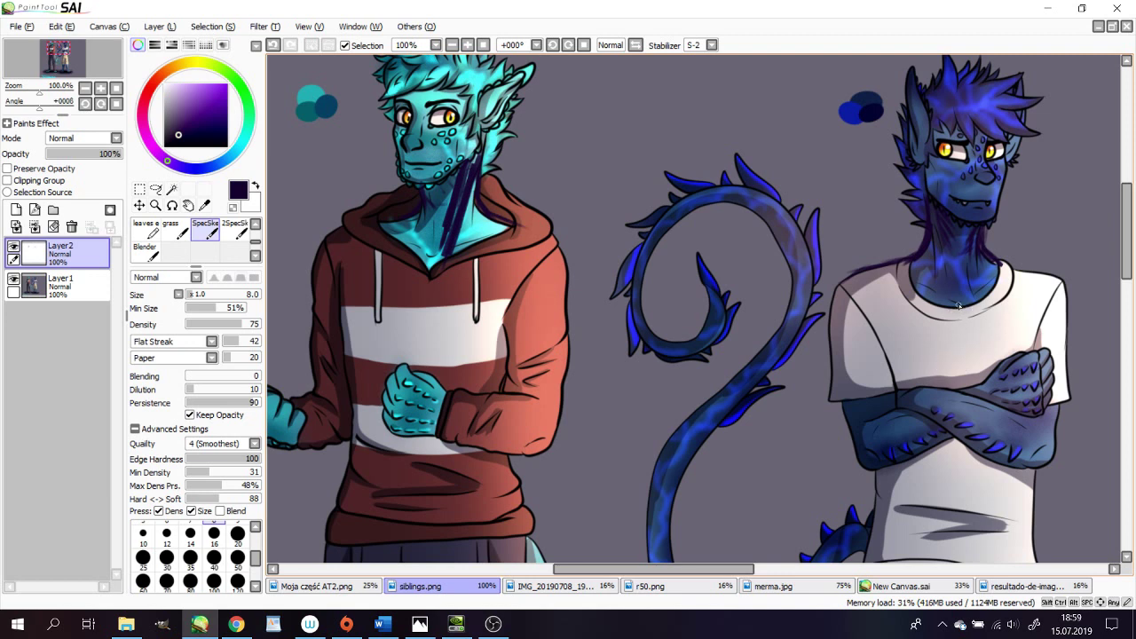
mouse_move(896, 287)
mouse_down()
mouse_move(964, 305)
mouse_move(974, 291)
mouse_move(1024, 290)
mouse_up()
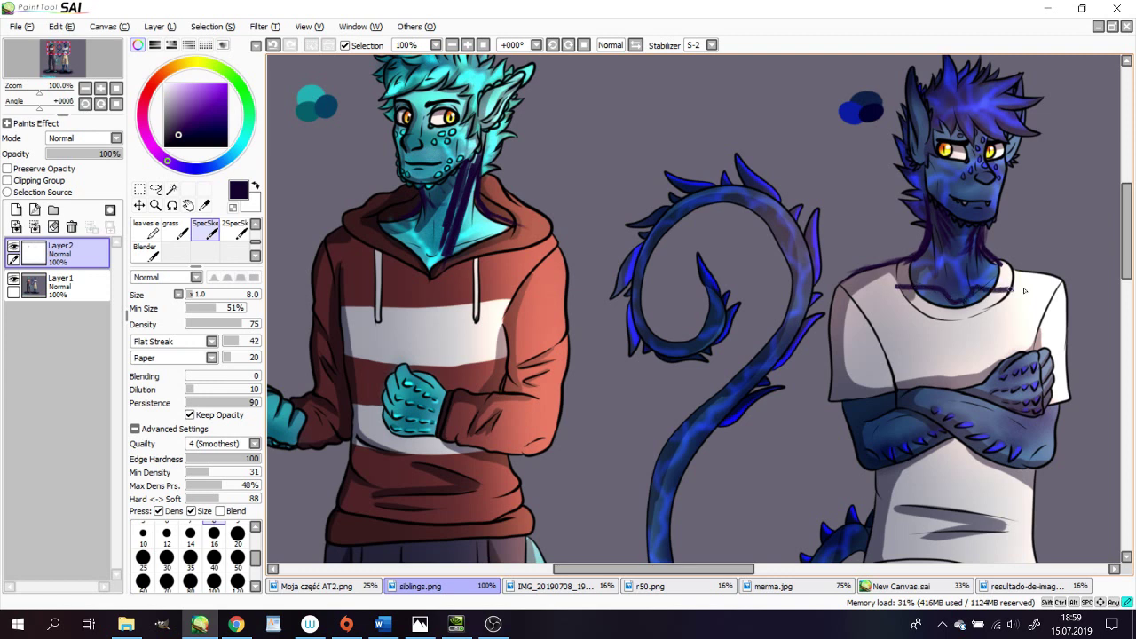
click(273, 44)
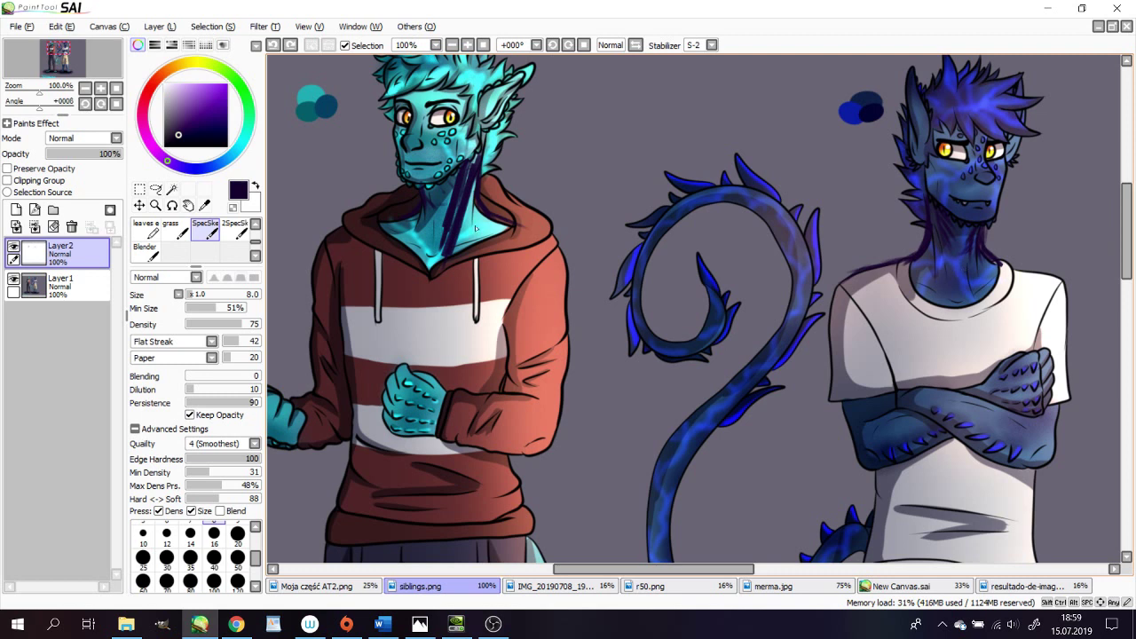
Add a new layer to Moja część AT2.png and sketch dark construction lines over the wolf's tail base, hips and hanging thigh
mouse_move(1128, 194)
mouse_down()
mouse_move(1130, 268)
mouse_move(1130, 246)
mouse_up()
click(312, 586)
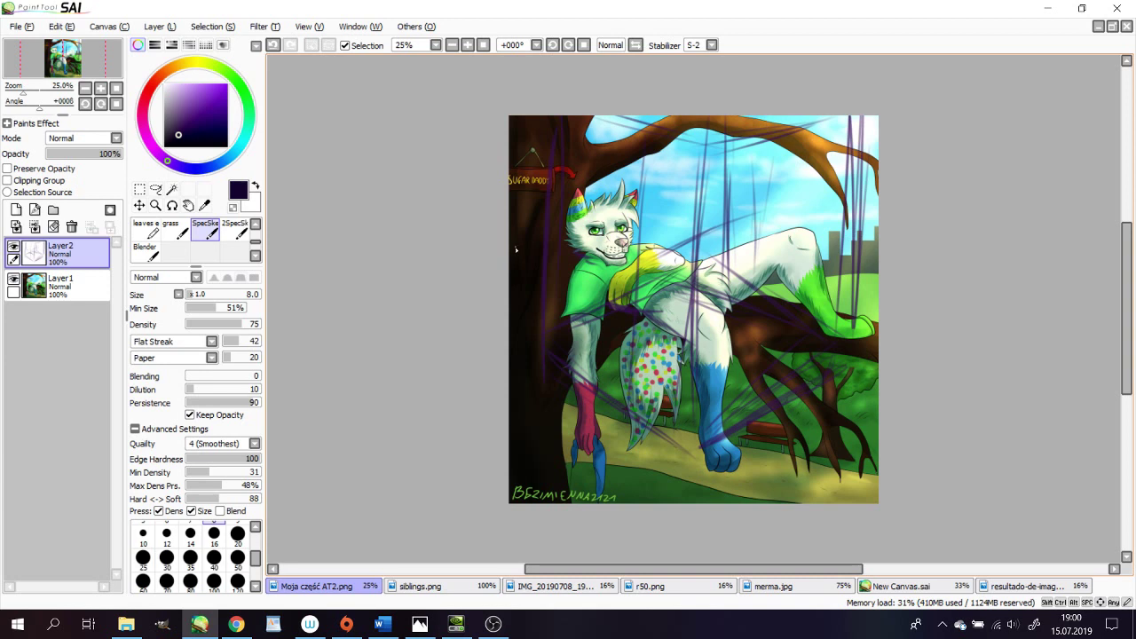
click(16, 209)
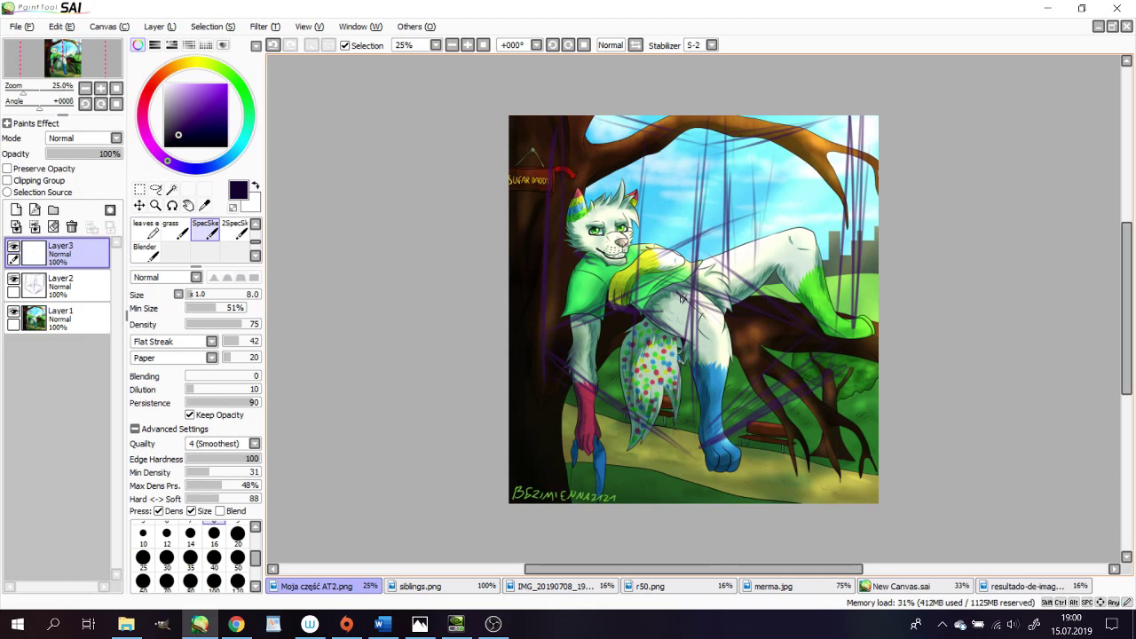
drag(655, 325, 637, 421)
drag(705, 324, 695, 390)
drag(697, 311, 706, 388)
mouse_move(686, 317)
mouse_down()
mouse_move(688, 442)
mouse_move(709, 379)
mouse_up()
drag(731, 314, 725, 373)
drag(721, 293, 713, 323)
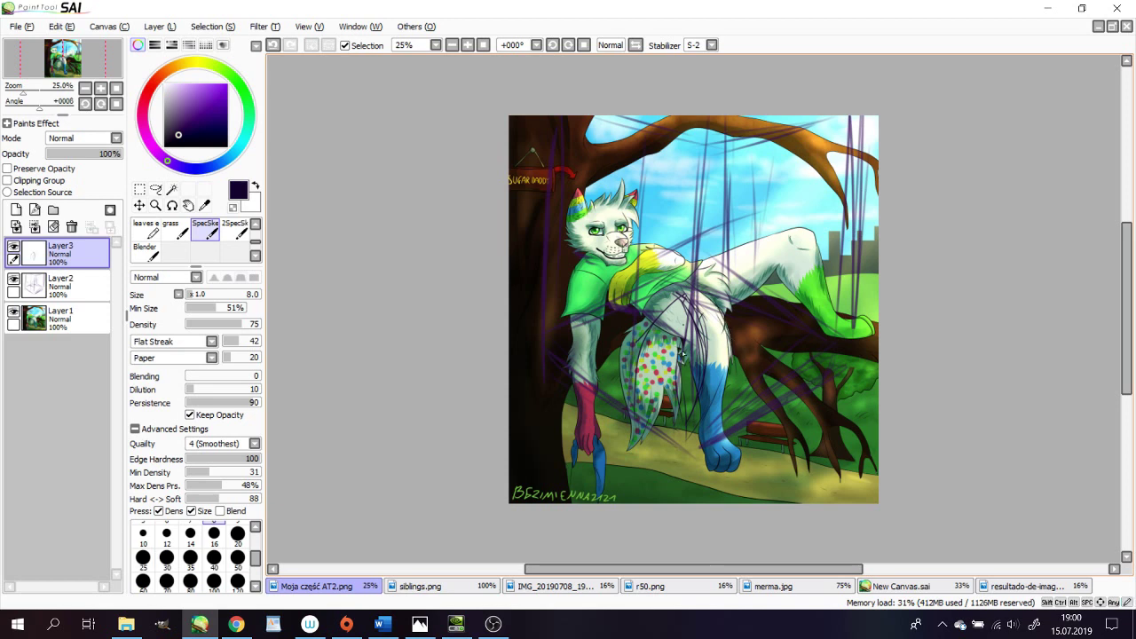
mouse_move(675, 286)
mouse_down()
mouse_move(714, 318)
mouse_move(696, 325)
mouse_move(698, 312)
mouse_up()
Add a new layer to siblings.png and sketch curved purple guide lines from the teal character's trouser front to the tail curl
click(422, 590)
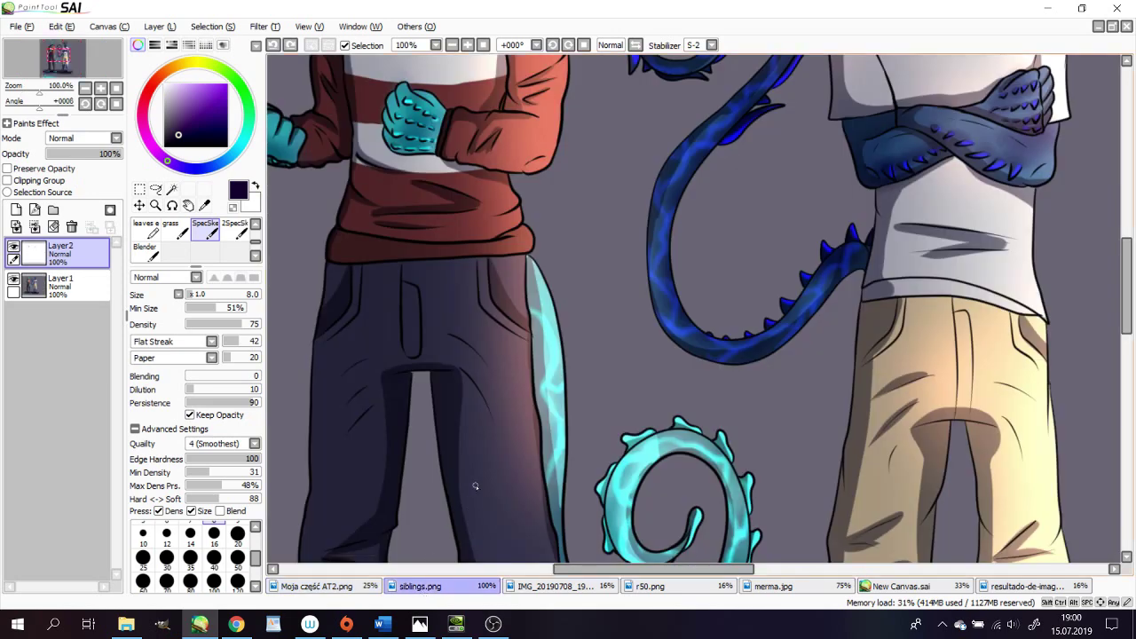
click(85, 88)
click(86, 88)
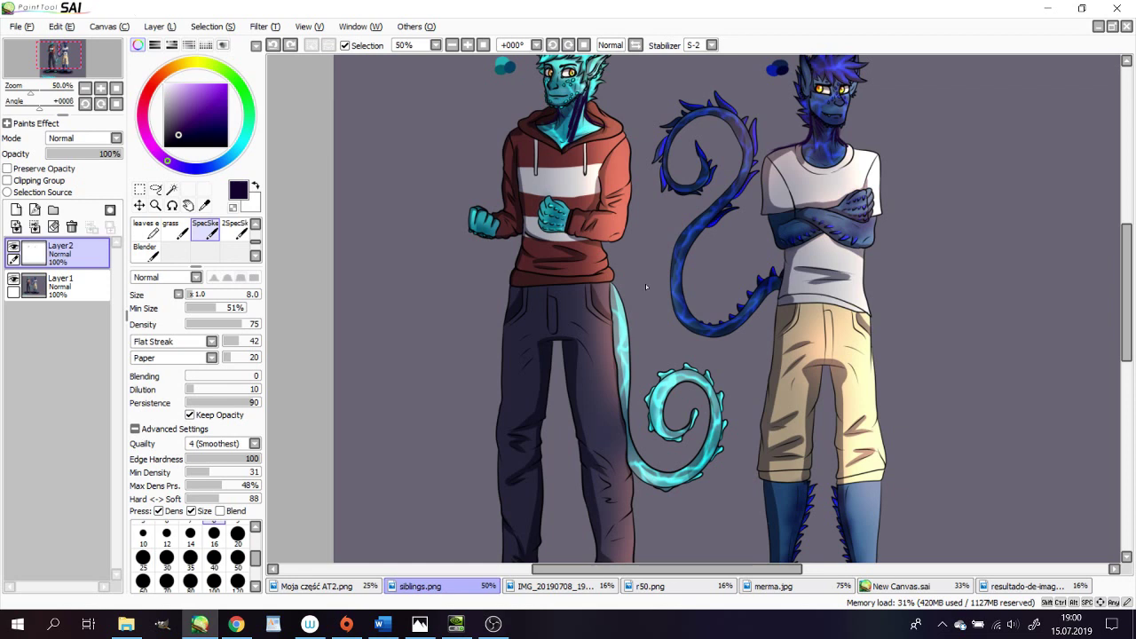
click(16, 209)
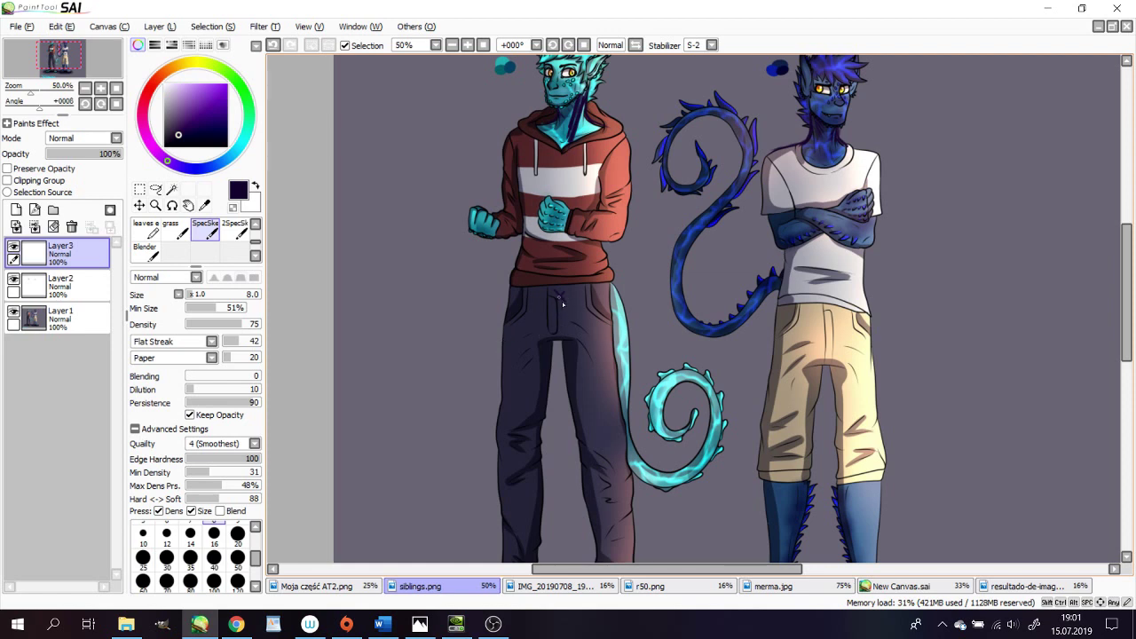
drag(578, 395, 613, 469)
drag(702, 388, 657, 473)
drag(629, 432, 589, 471)
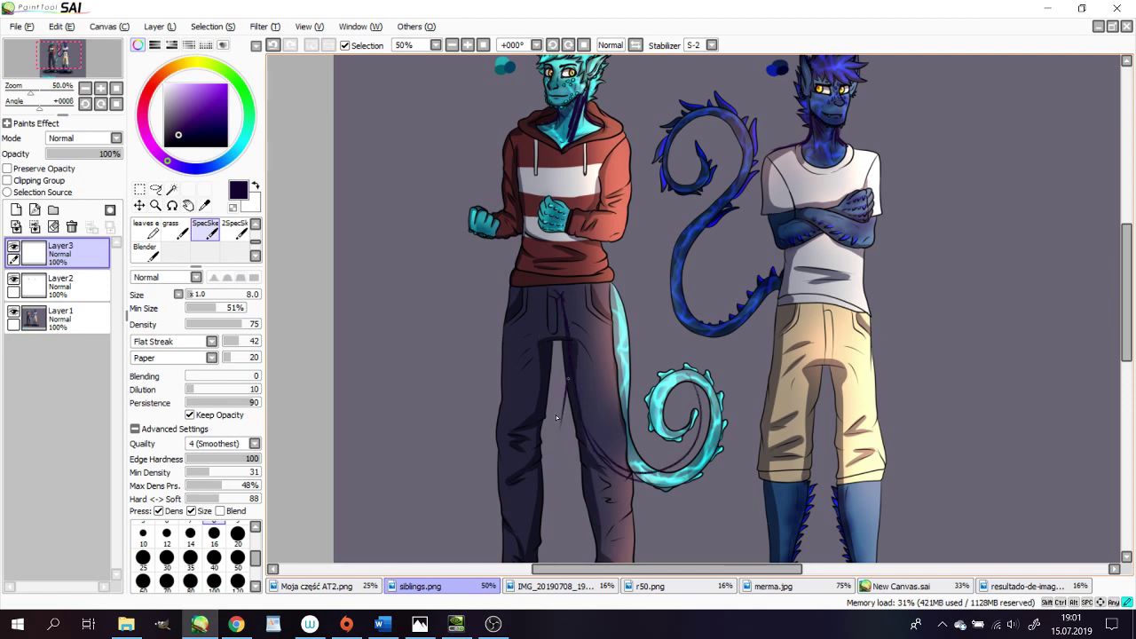
drag(560, 297, 571, 468)
drag(663, 488, 625, 474)
mouse_move(696, 373)
mouse_down()
mouse_move(666, 426)
mouse_move(609, 483)
mouse_up()
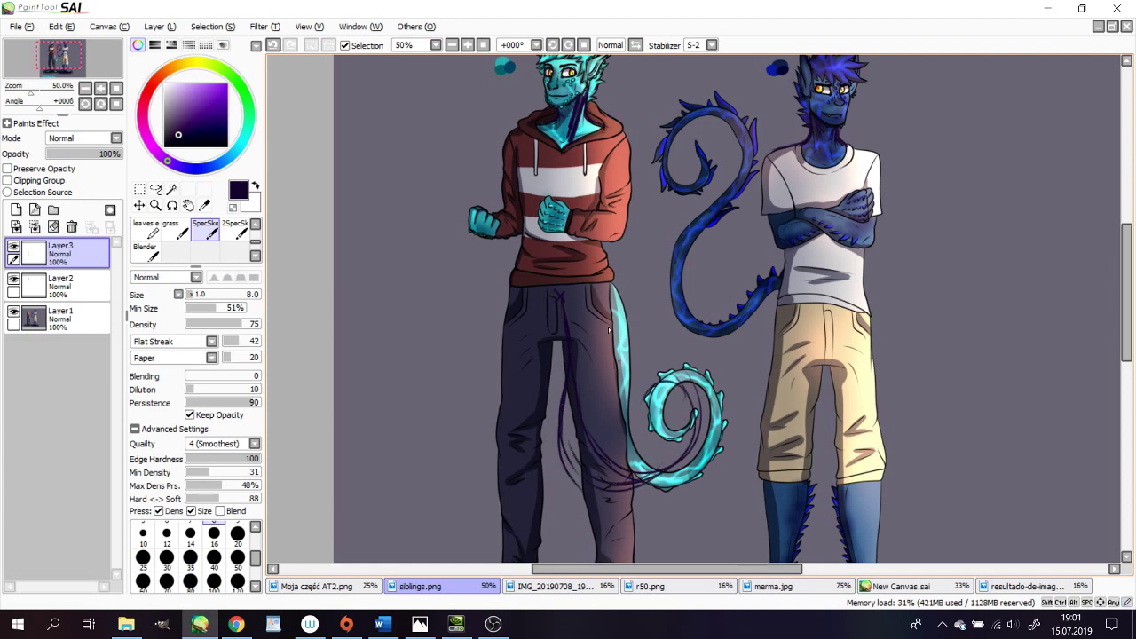
Sketch further curved outlines from the teal character's waist and crotch across the thigh to the lower bend of the tail
drag(574, 291, 691, 478)
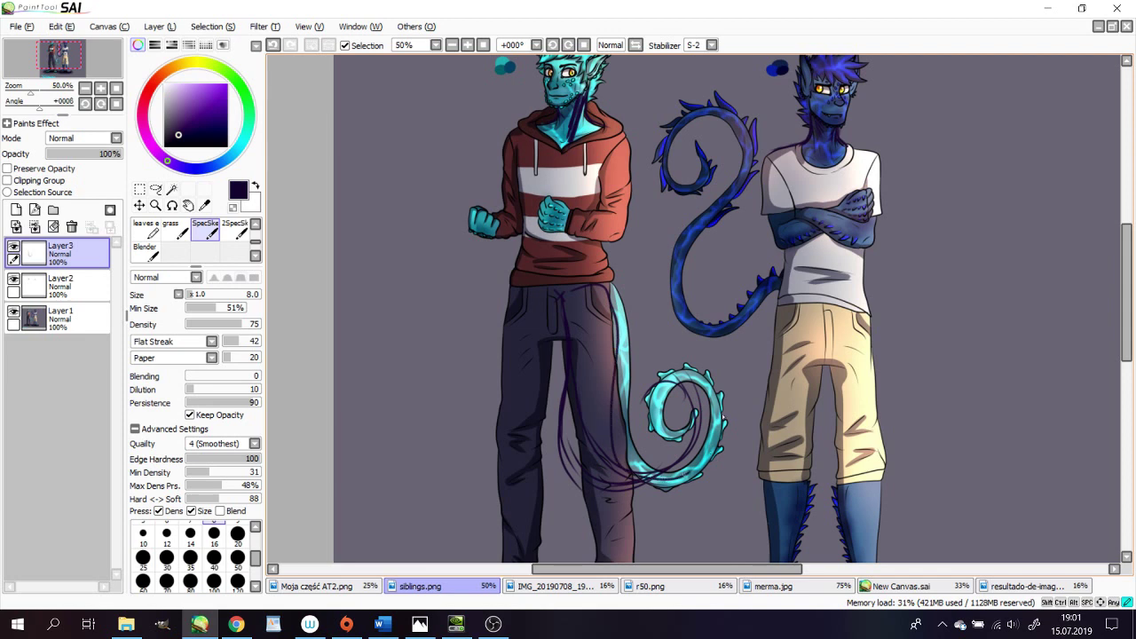
drag(721, 407, 693, 472)
mouse_move(570, 289)
mouse_down()
mouse_move(617, 315)
mouse_move(596, 417)
mouse_up()
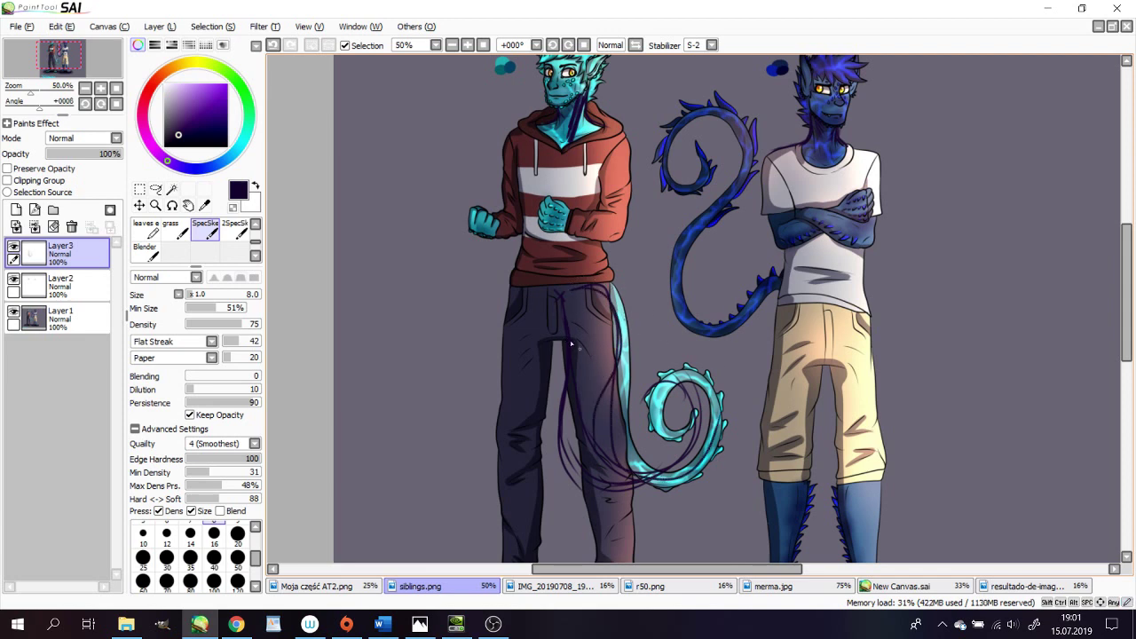
mouse_move(557, 343)
mouse_down()
mouse_move(559, 369)
mouse_move(617, 482)
mouse_move(648, 491)
mouse_up()
drag(586, 440, 607, 469)
mouse_move(559, 341)
mouse_down()
mouse_move(619, 483)
mouse_move(685, 489)
mouse_up()
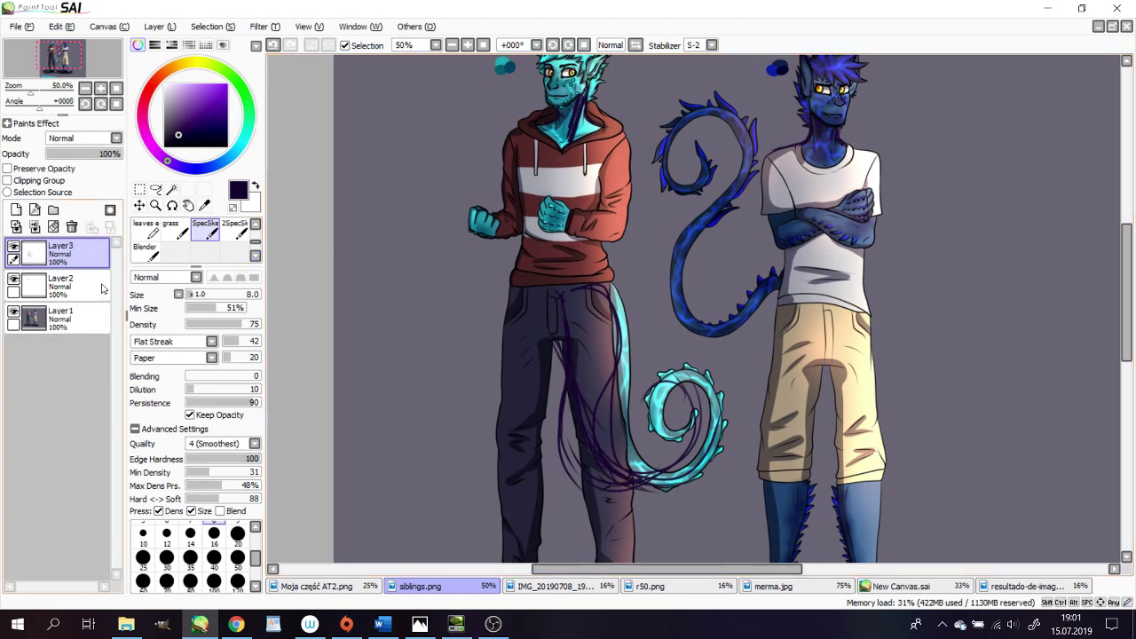
Fill the sketched shape over the teal character's thigh with dark purple strokes using a size 54 brush
drag(208, 296, 218, 295)
mouse_move(542, 351)
mouse_down()
mouse_move(594, 320)
mouse_move(588, 344)
mouse_move(614, 371)
mouse_move(601, 447)
mouse_move(646, 484)
mouse_up()
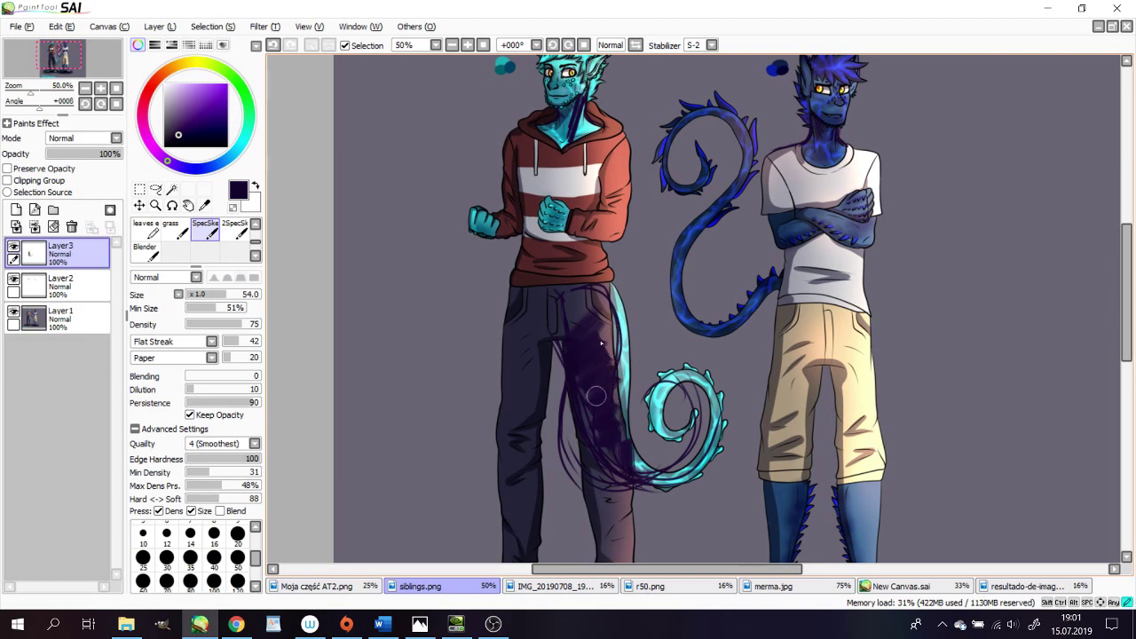
mouse_move(572, 291)
mouse_down()
mouse_move(609, 301)
mouse_move(609, 485)
mouse_up()
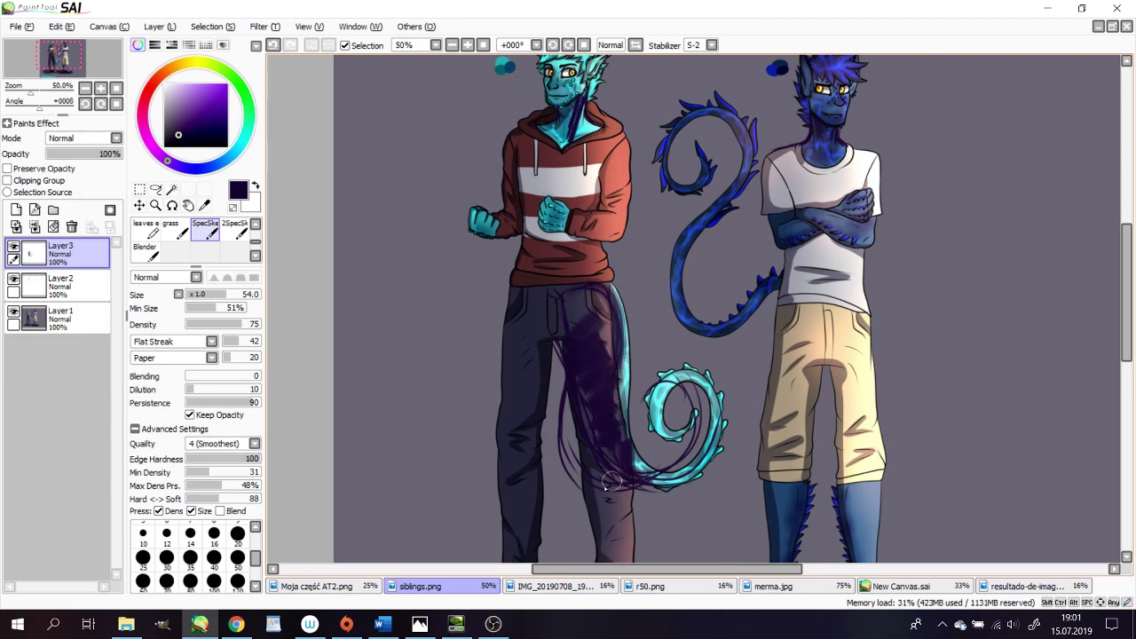
Reduce the brush size to 8 and mark a small cross on the front of the blue character's shorts
click(192, 298)
click(194, 295)
mouse_move(835, 311)
mouse_down()
mouse_move(799, 330)
mouse_move(834, 332)
mouse_up()
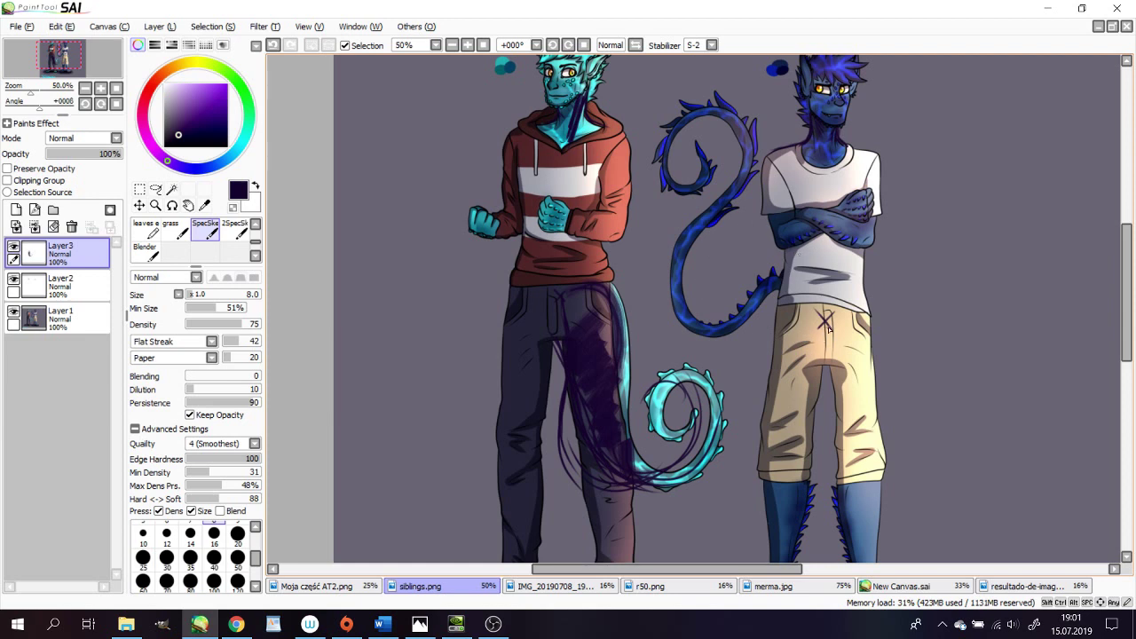
Sketch a purple tail curve from the cross on the blue character's shorts to the tail curl, plus curls beside the teal character's head
mouse_move(830, 320)
mouse_down()
mouse_move(748, 359)
mouse_move(714, 258)
mouse_move(720, 342)
mouse_move(709, 331)
mouse_move(704, 259)
mouse_move(757, 188)
mouse_move(708, 124)
mouse_move(672, 211)
mouse_move(710, 170)
mouse_up()
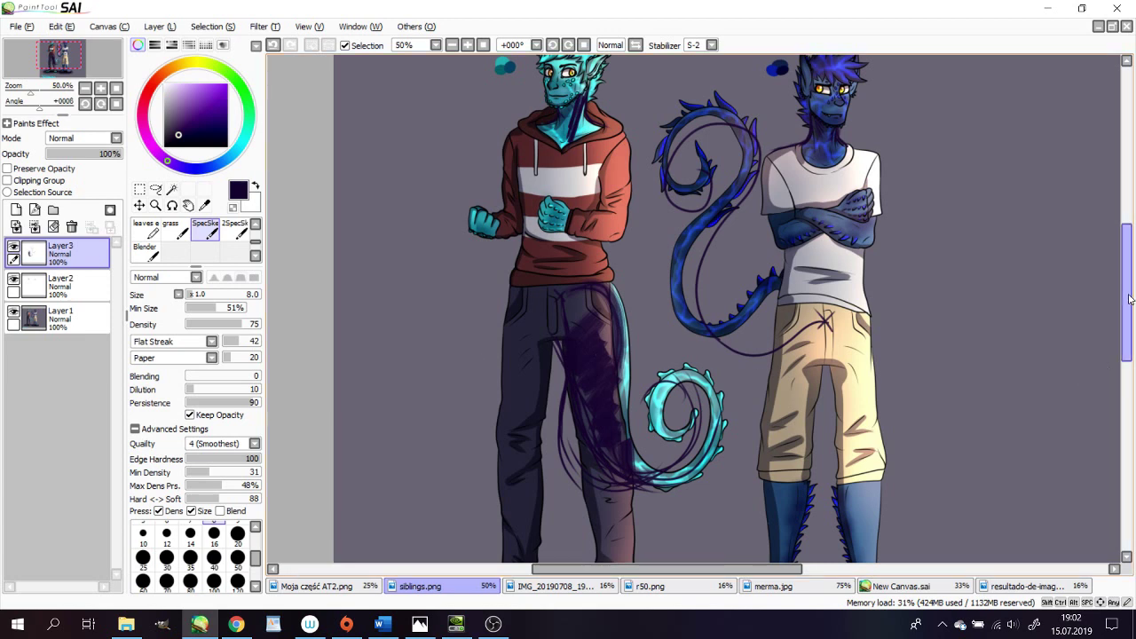
scroll(630, 206, up, 2)
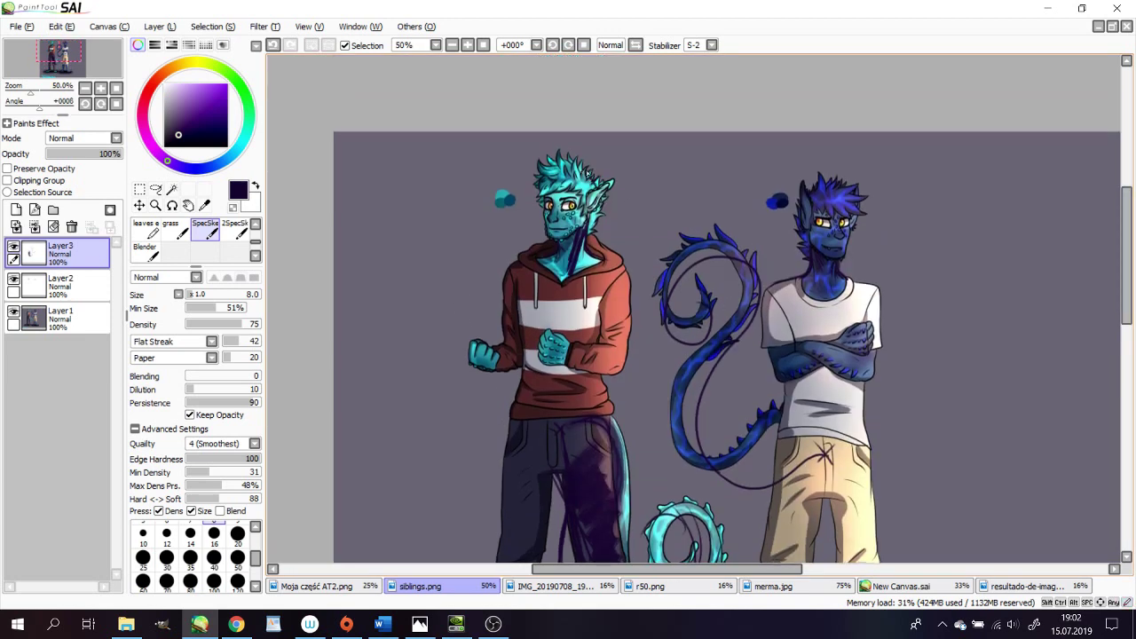
mouse_move(602, 176)
mouse_down()
mouse_move(639, 173)
mouse_move(618, 232)
mouse_move(613, 195)
mouse_move(602, 196)
mouse_move(614, 225)
mouse_up()
key(ctrl+z)
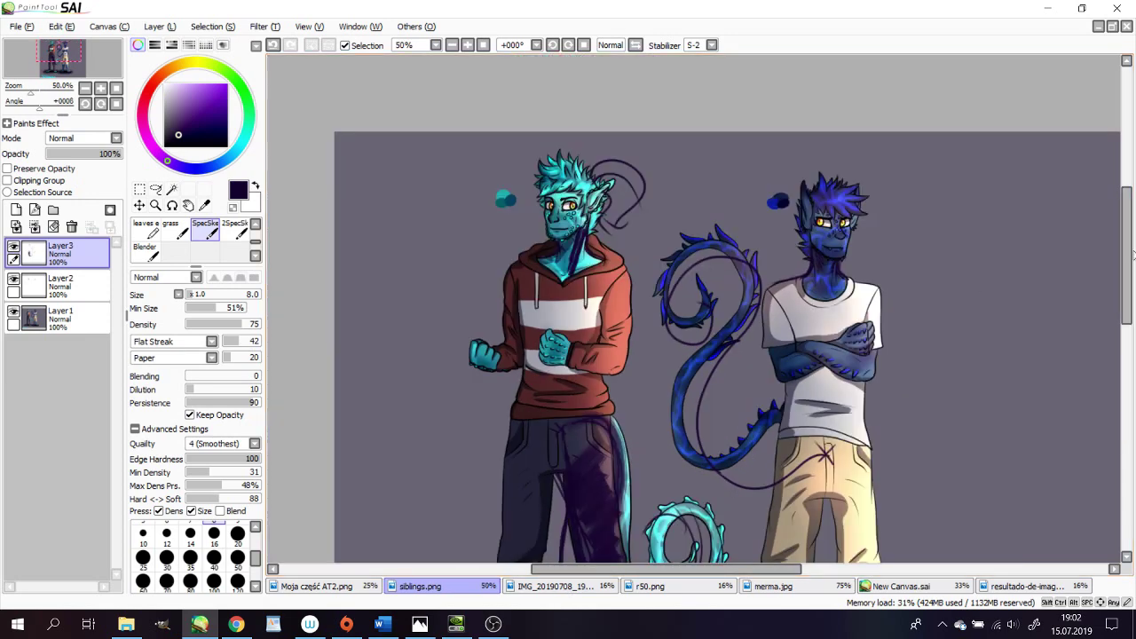
Add a new layer and brush sampled beige and grey-brown over the blue character's lower shorts fold at size 20
scroll(515, 540, down, 3)
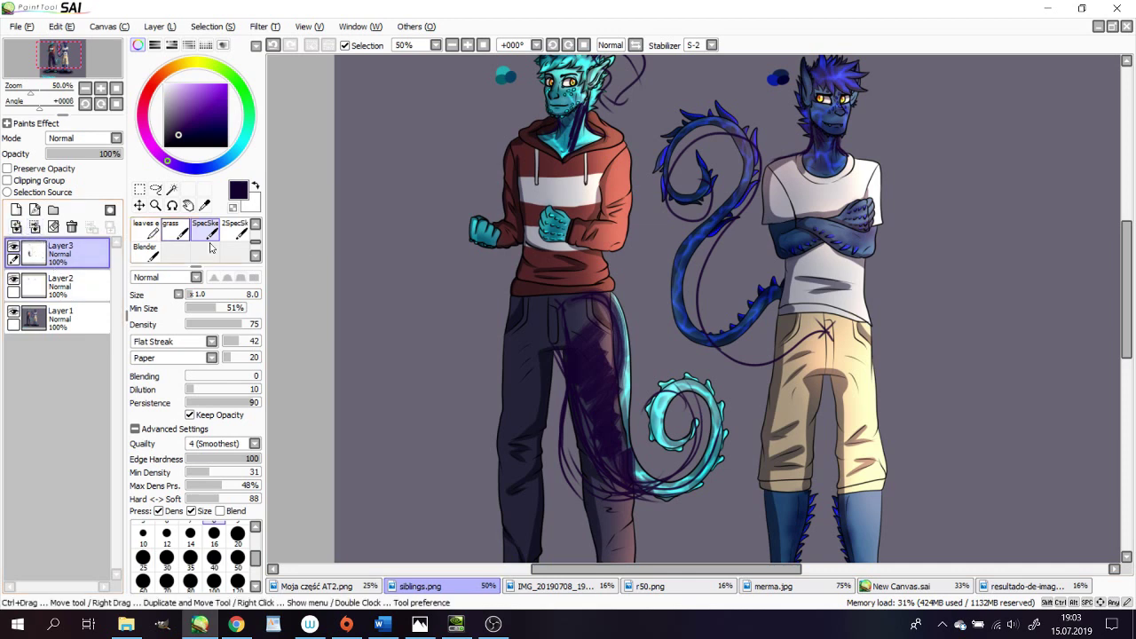
click(34, 211)
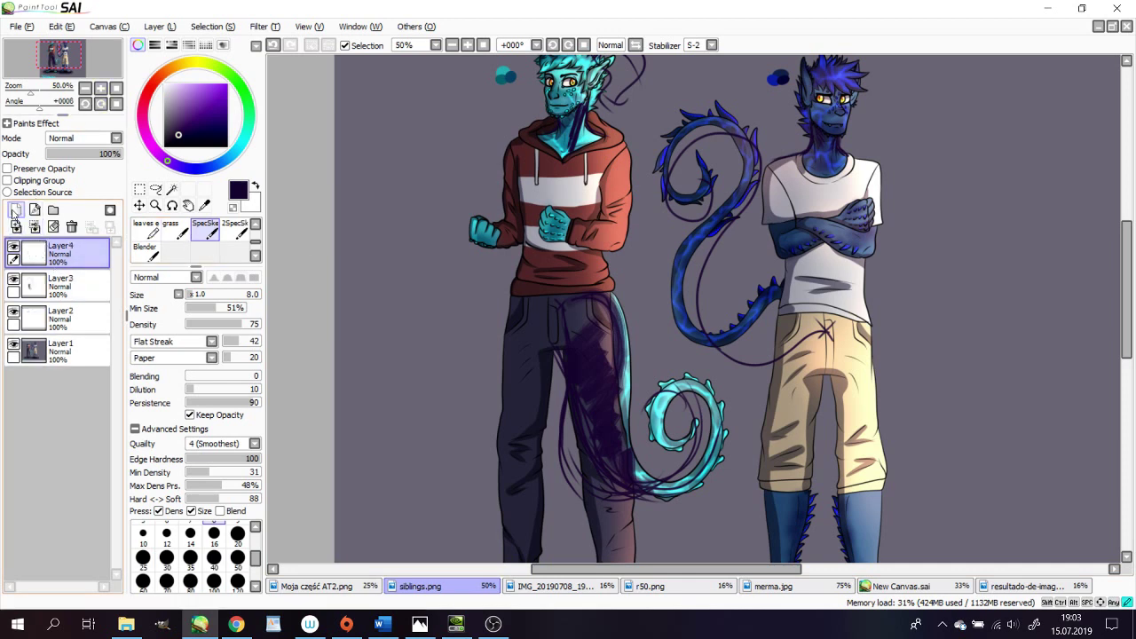
click(100, 88)
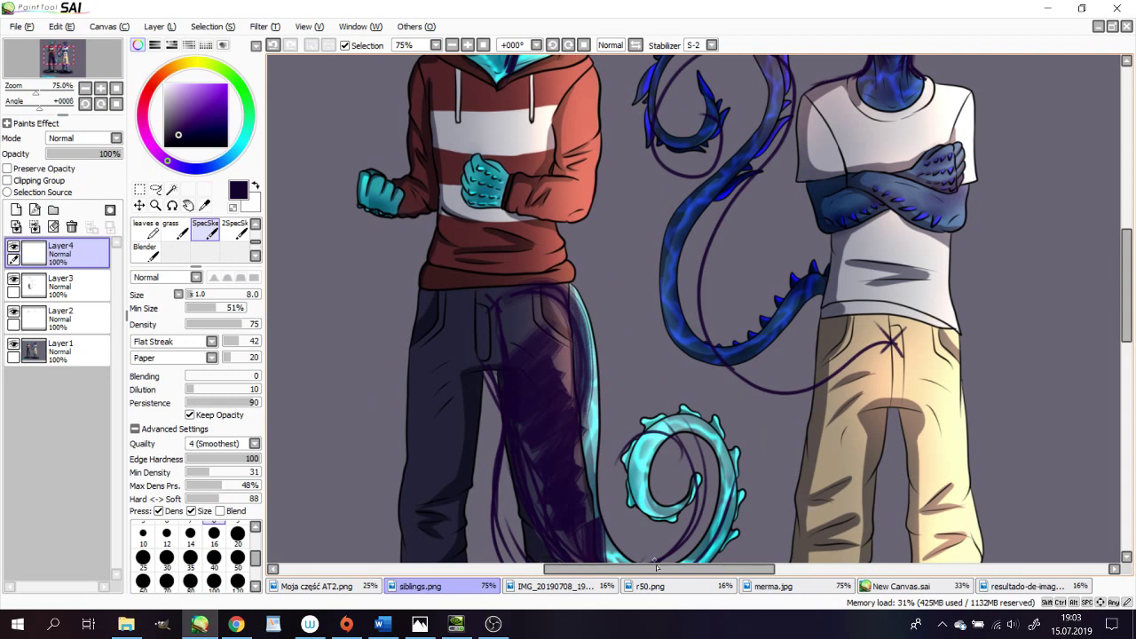
drag(659, 569, 708, 568)
drag(1119, 261, 1113, 302)
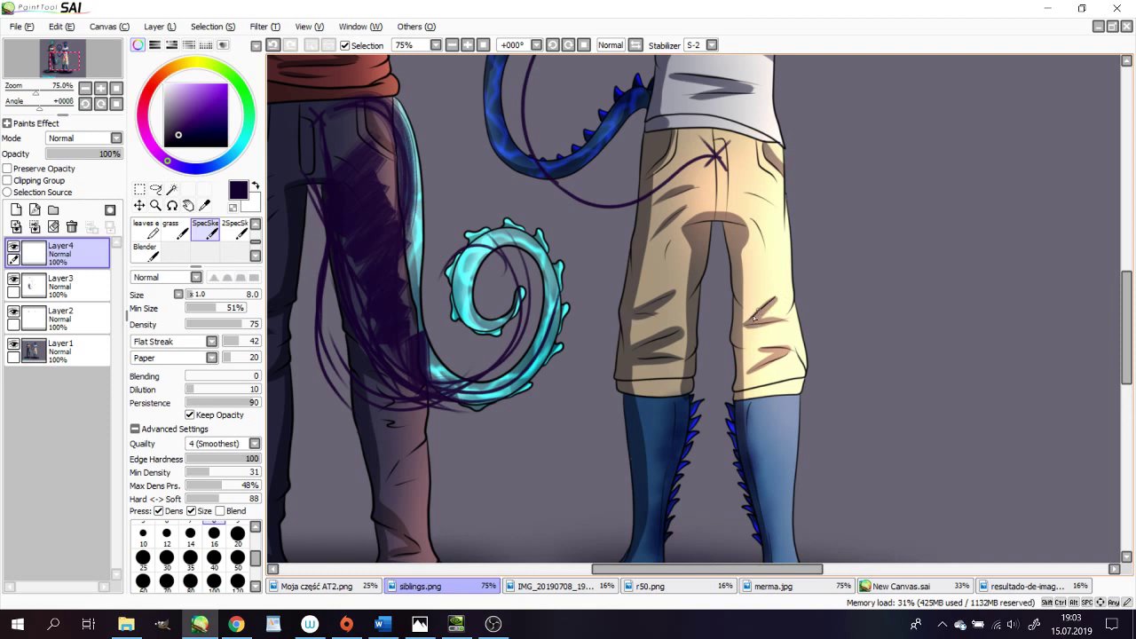
alt+click(717, 399)
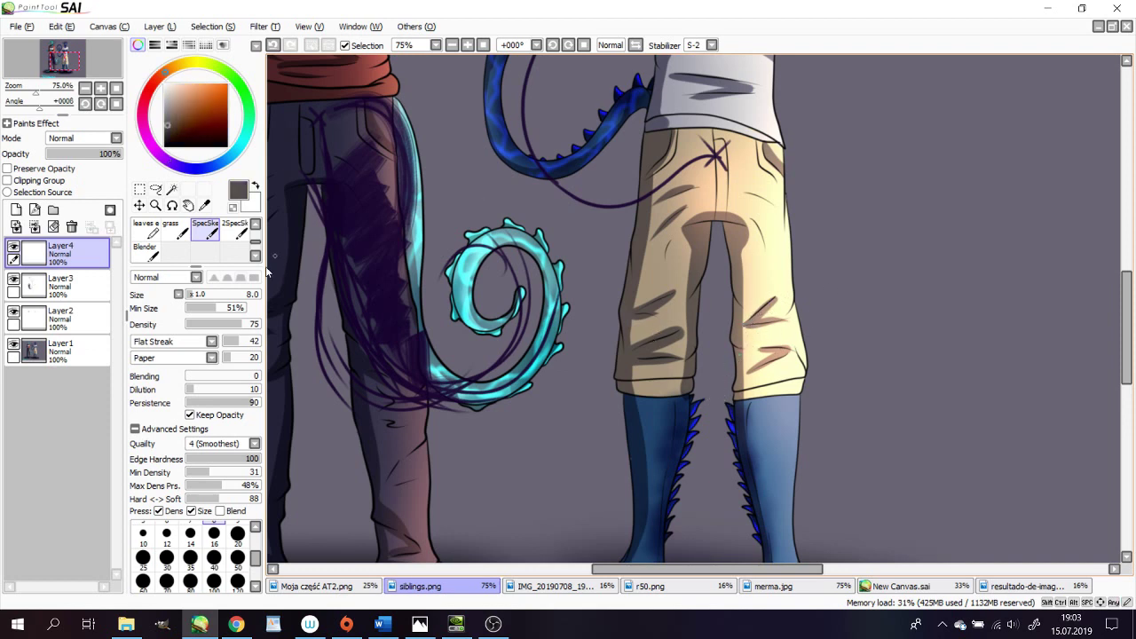
click(237, 534)
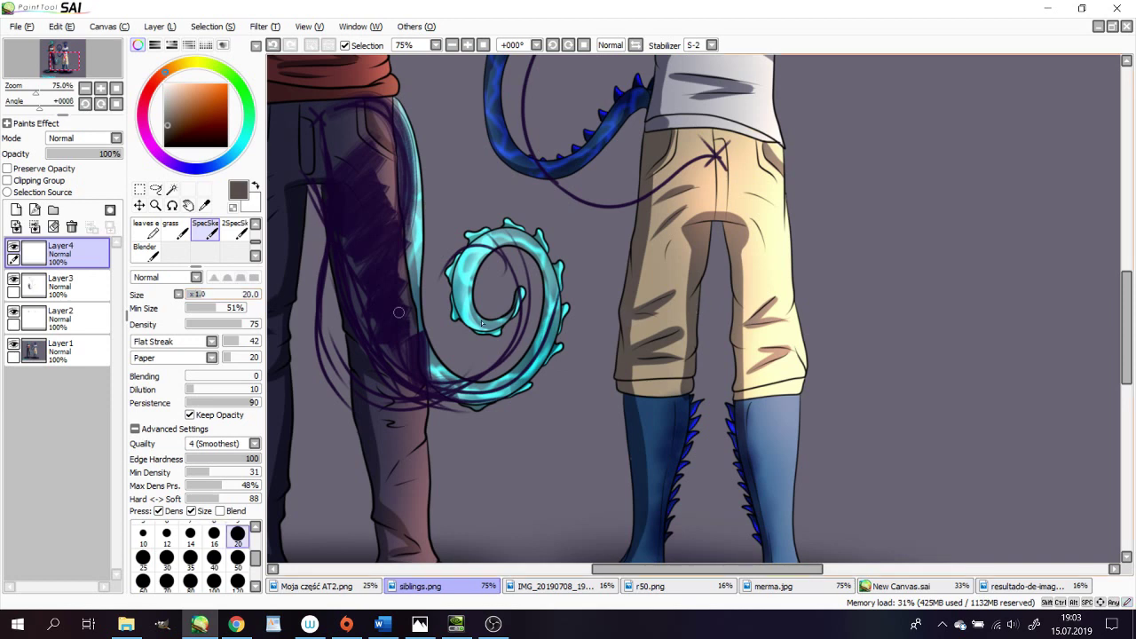
alt+click(667, 321)
mouse_move(640, 341)
mouse_down()
mouse_move(673, 321)
mouse_move(659, 343)
mouse_up()
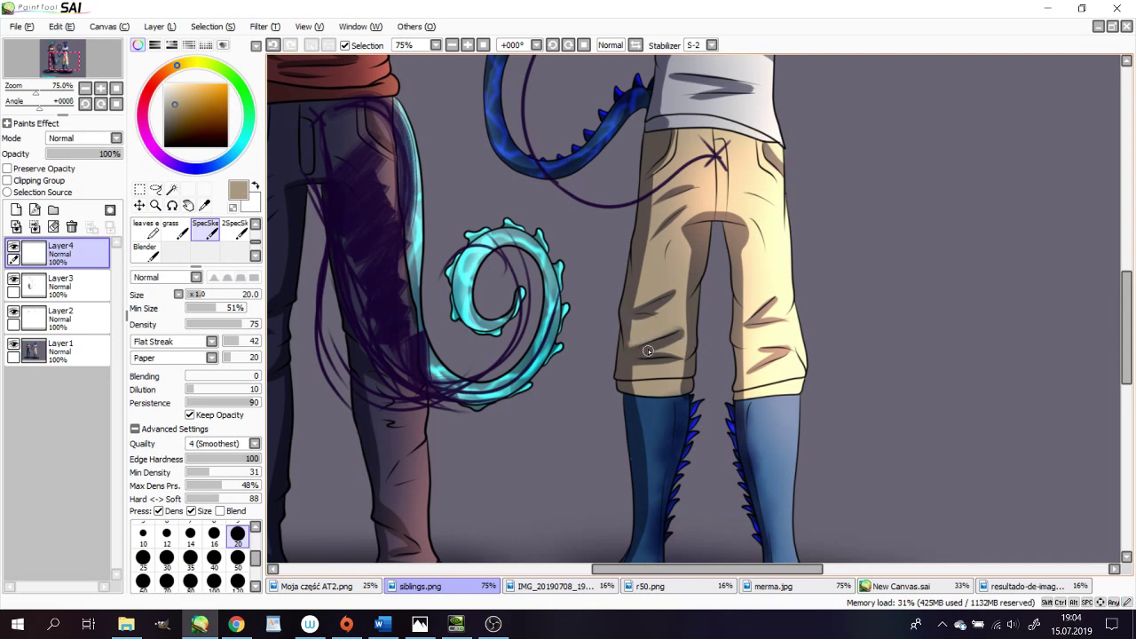
alt+click(662, 345)
drag(662, 359, 684, 347)
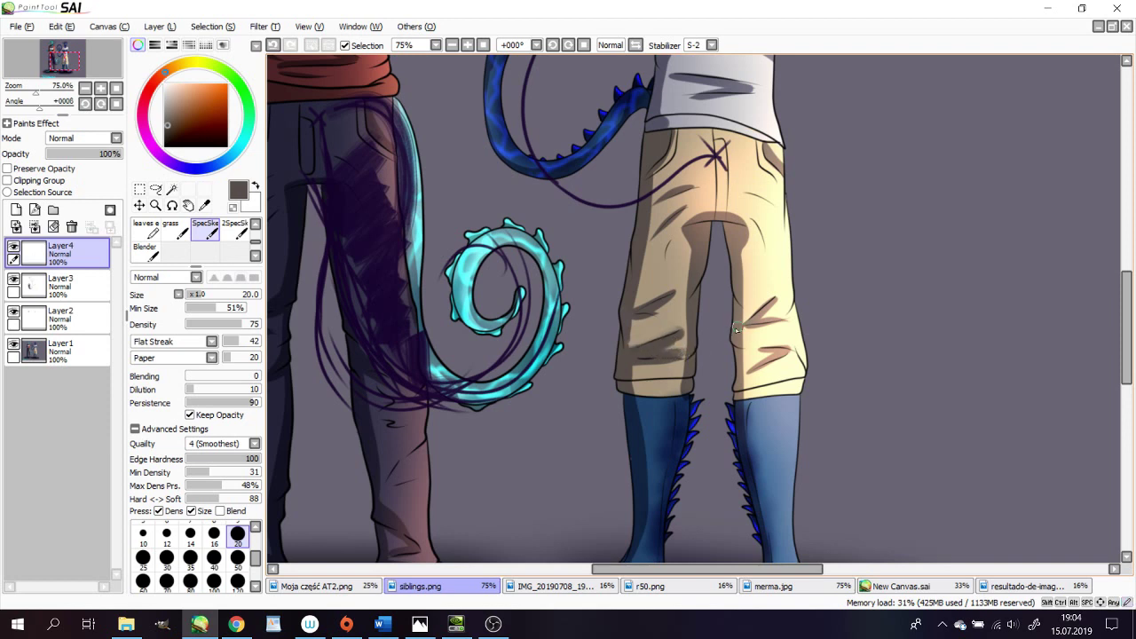
Sample the shorts' pale yellow and paint highlights around the lower fold on the shaded leg
alt+click(759, 346)
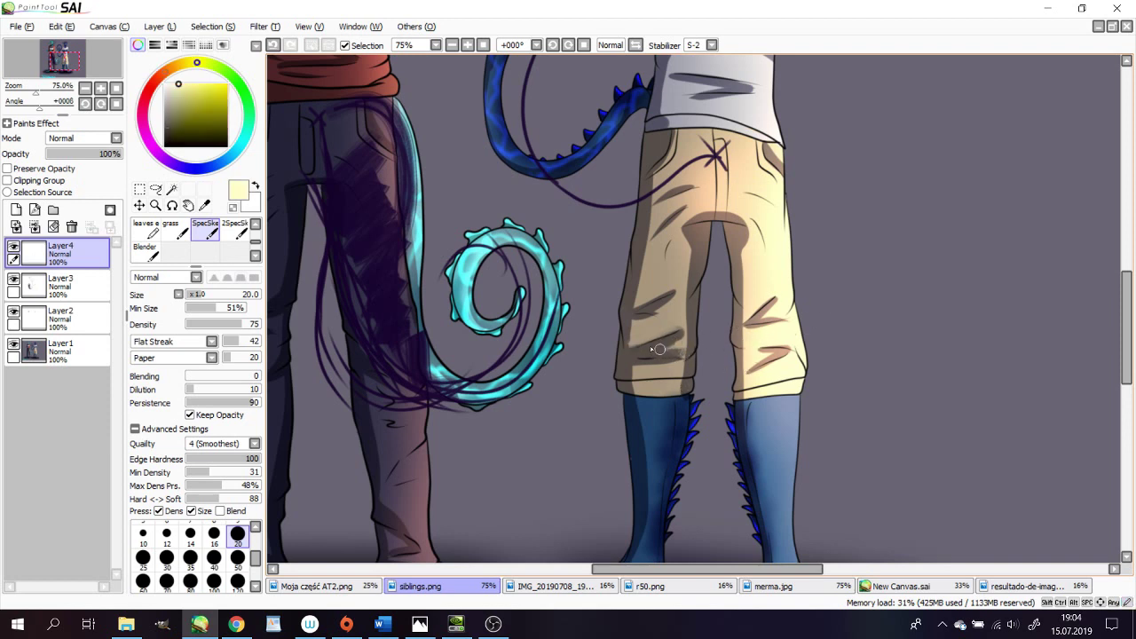
mouse_move(627, 345)
mouse_down()
mouse_move(680, 327)
mouse_move(622, 347)
mouse_up()
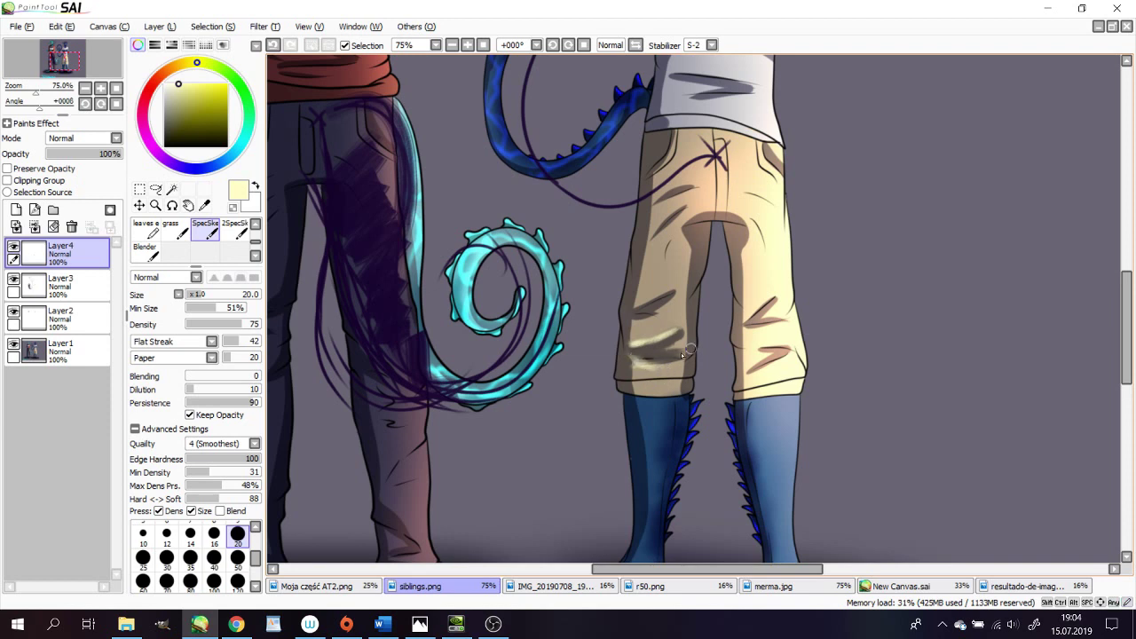
mouse_move(642, 369)
mouse_down()
mouse_move(648, 313)
mouse_move(649, 380)
mouse_move(668, 371)
mouse_move(646, 344)
mouse_up()
Sample a dark brown and deepen the shadow inside the lower fold on the shaded shorts leg
alt+click(649, 315)
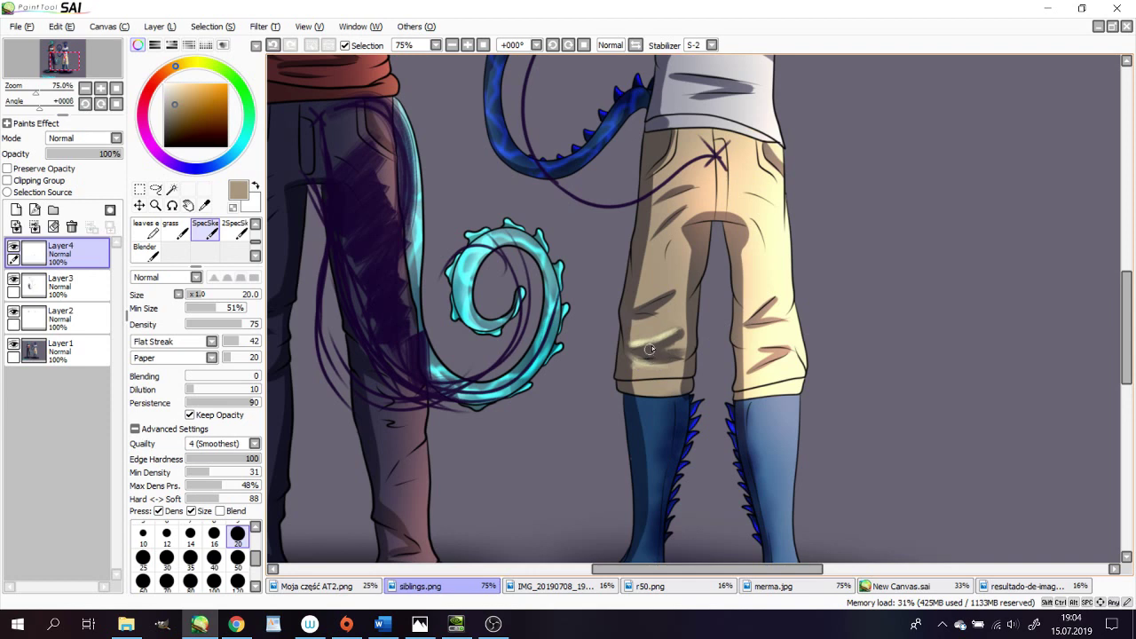
alt+click(691, 274)
alt+click(540, 304)
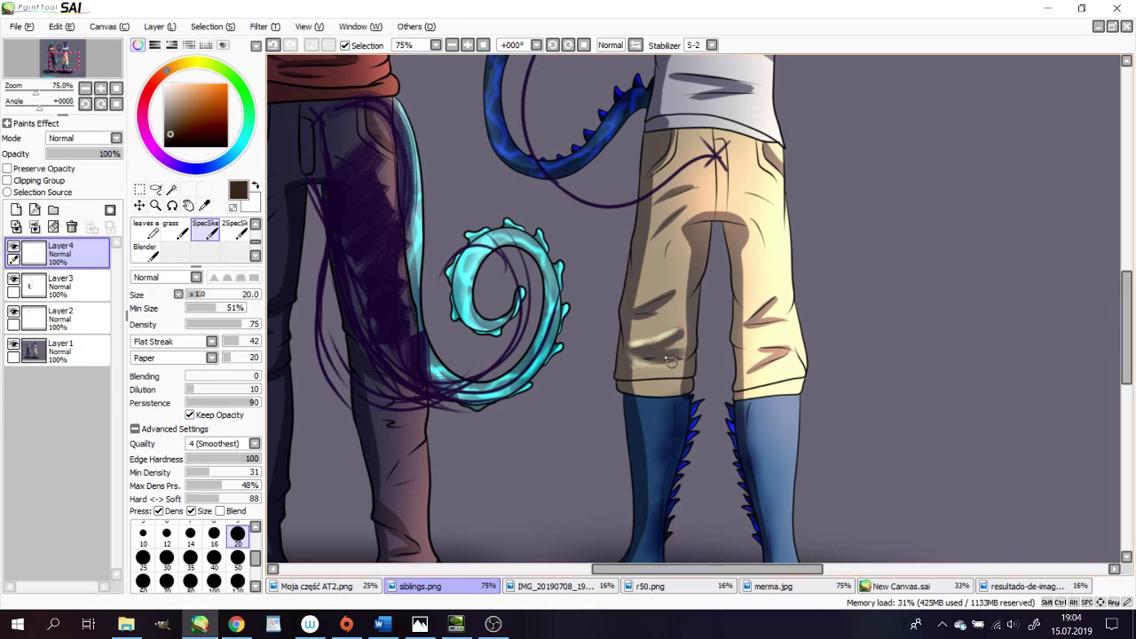
mouse_move(671, 364)
mouse_down()
mouse_move(634, 351)
mouse_move(673, 348)
mouse_move(636, 347)
mouse_move(690, 333)
mouse_move(633, 347)
mouse_move(675, 336)
mouse_up()
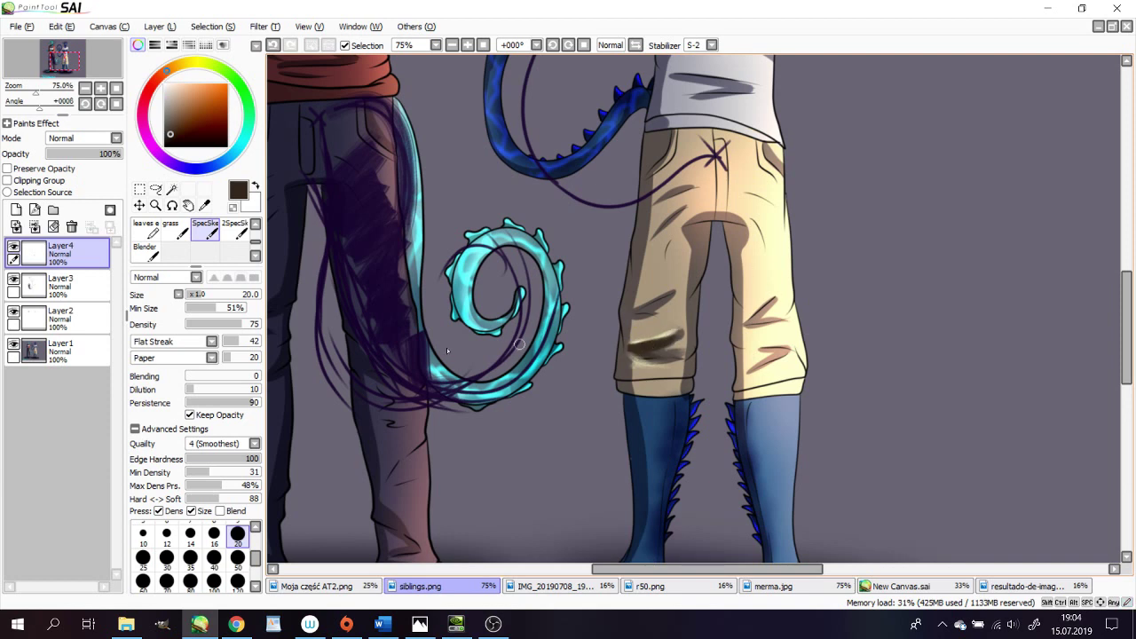
Paint dark brown crease strokes from the crotch outward across both thighs of the blue character's shorts
click(85, 89)
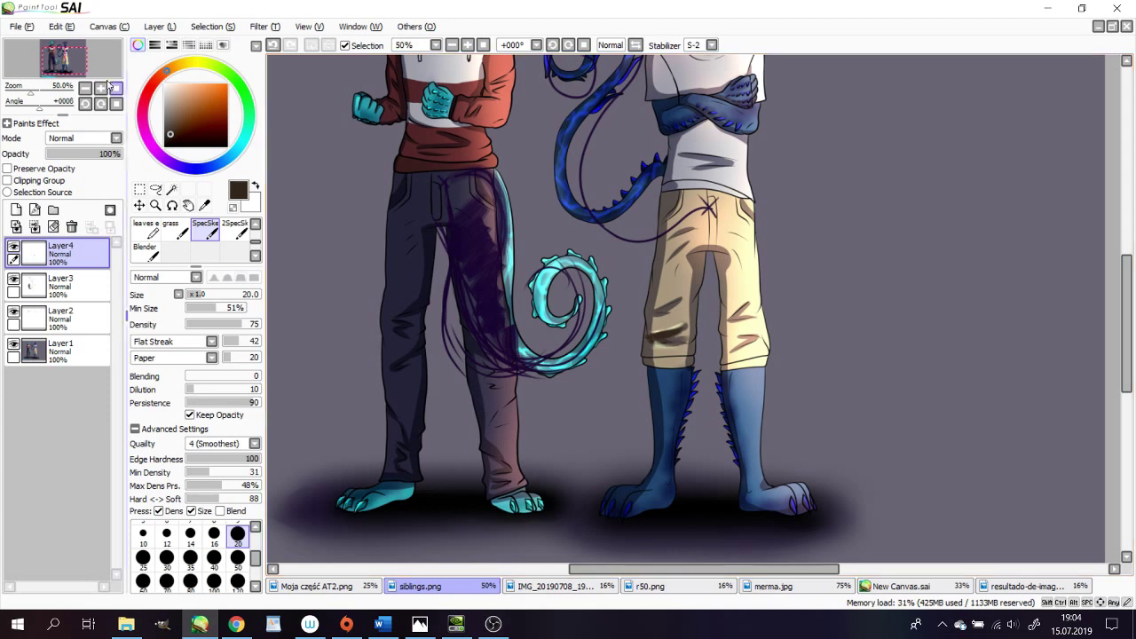
scroll(542, 359, up, 1)
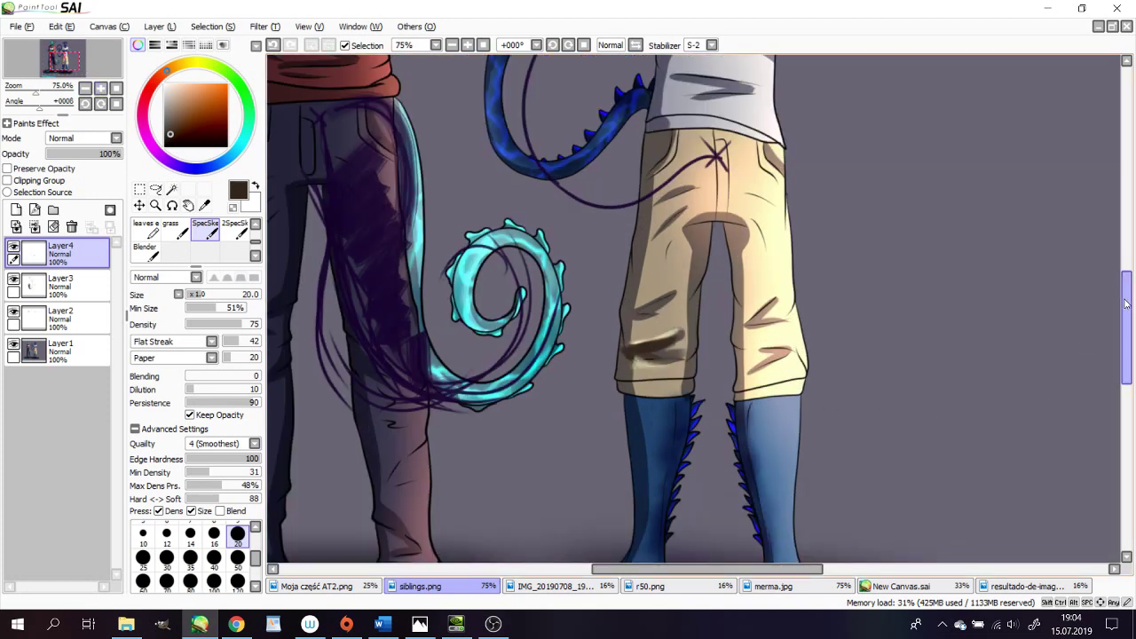
scroll(1126, 302, up, 1)
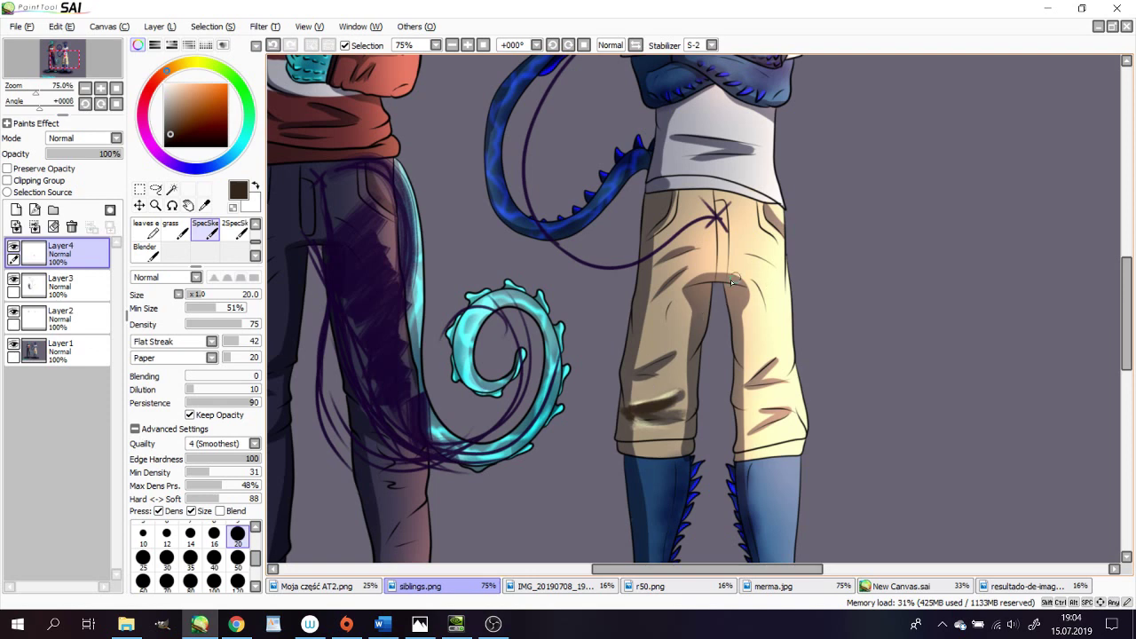
mouse_move(737, 279)
mouse_down()
mouse_move(768, 281)
mouse_move(731, 290)
mouse_move(761, 296)
mouse_move(661, 284)
mouse_up()
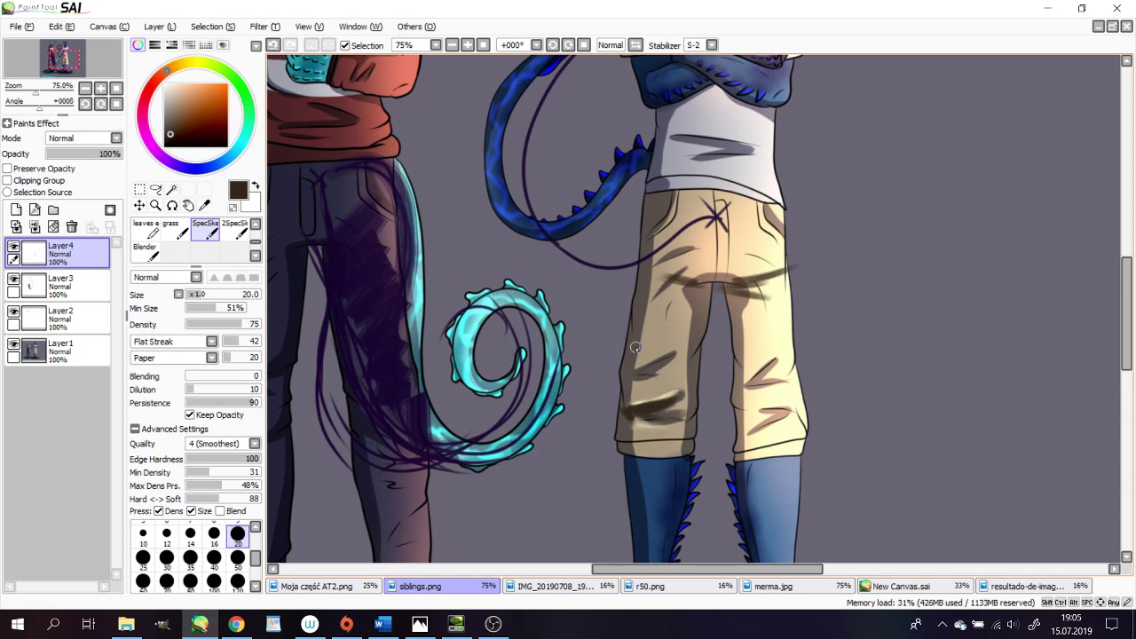
Sketch dark brown strokes extending the blue character's shirt sleeves around the upper arms and elbows on both sides
drag(1127, 289, 1133, 276)
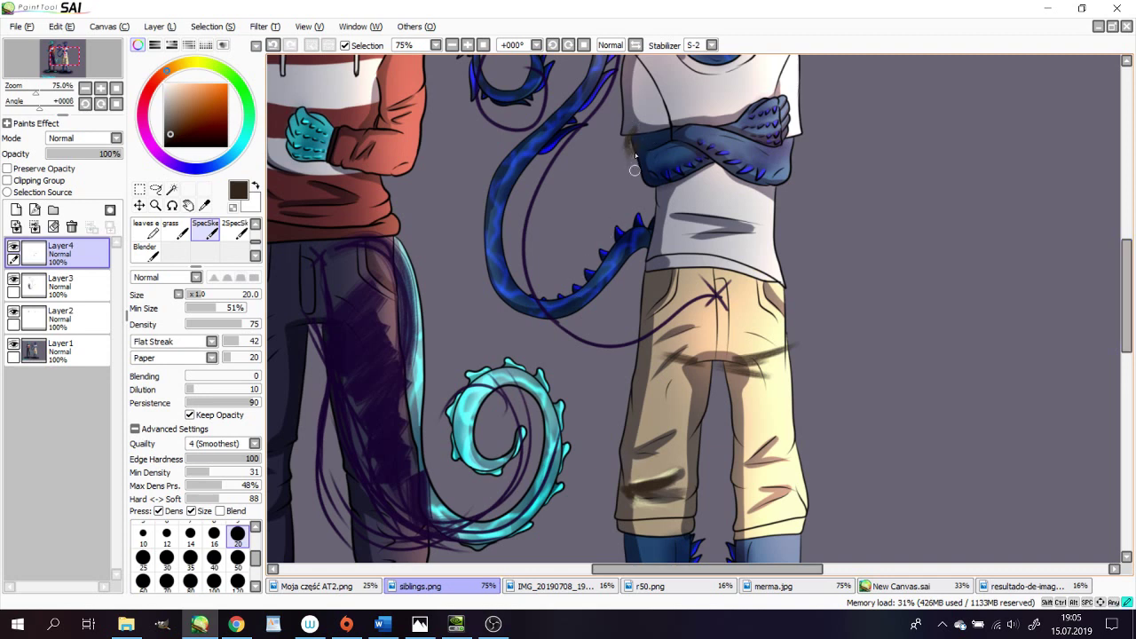
drag(632, 170, 629, 107)
drag(780, 171, 794, 106)
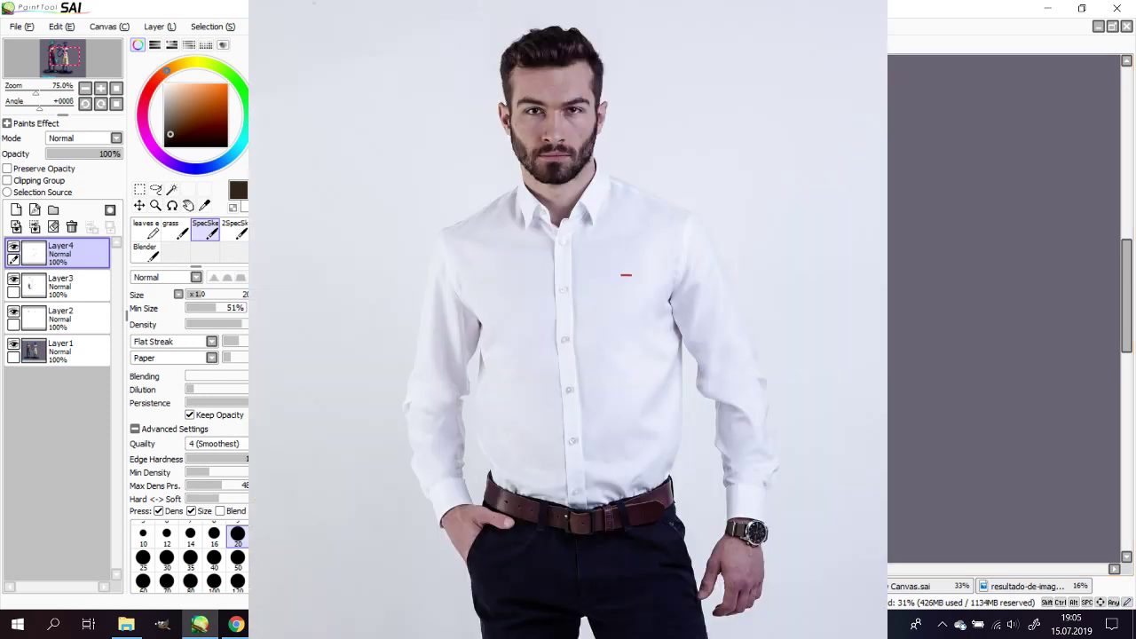
Reduce the brush size to 5 and circle the hip area and the inner cuffs of the blue character's shorts
click(191, 294)
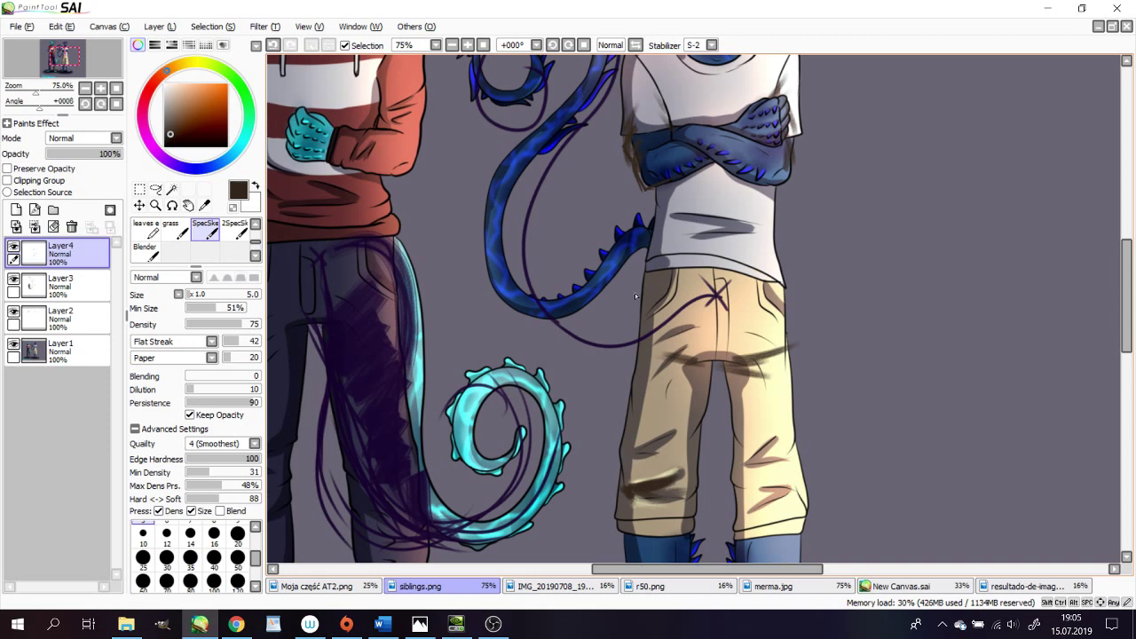
click(86, 88)
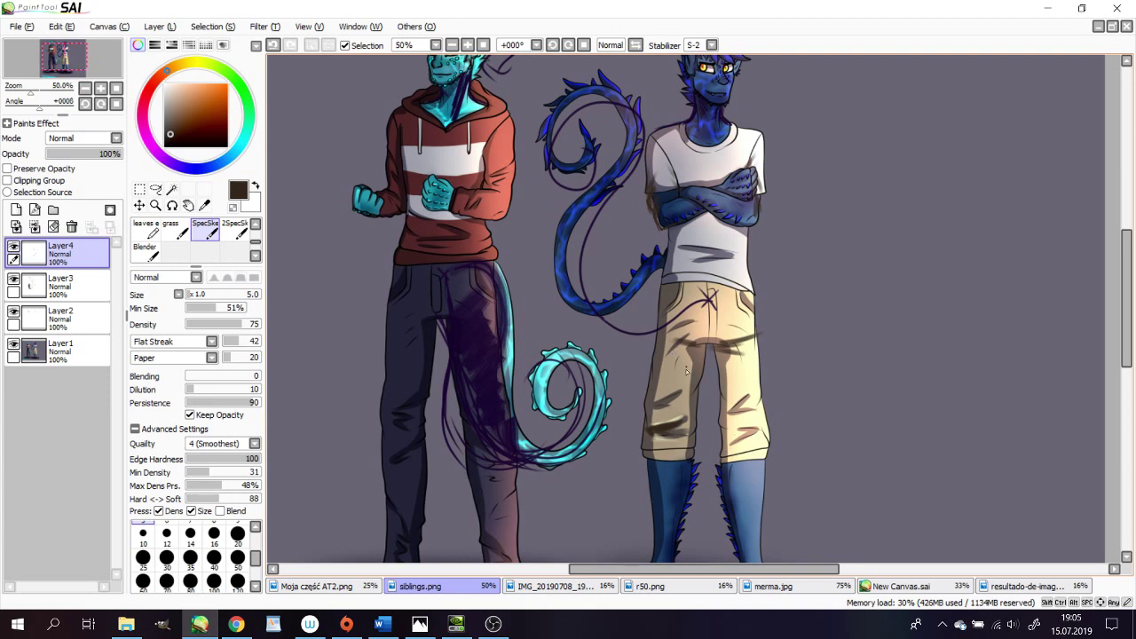
mouse_move(687, 430)
mouse_down()
mouse_move(718, 451)
mouse_move(728, 439)
mouse_move(718, 472)
mouse_move(731, 426)
mouse_up()
mouse_move(715, 325)
mouse_down()
mouse_move(661, 335)
mouse_move(706, 320)
mouse_move(760, 352)
mouse_move(740, 341)
mouse_move(677, 349)
mouse_move(680, 332)
mouse_up()
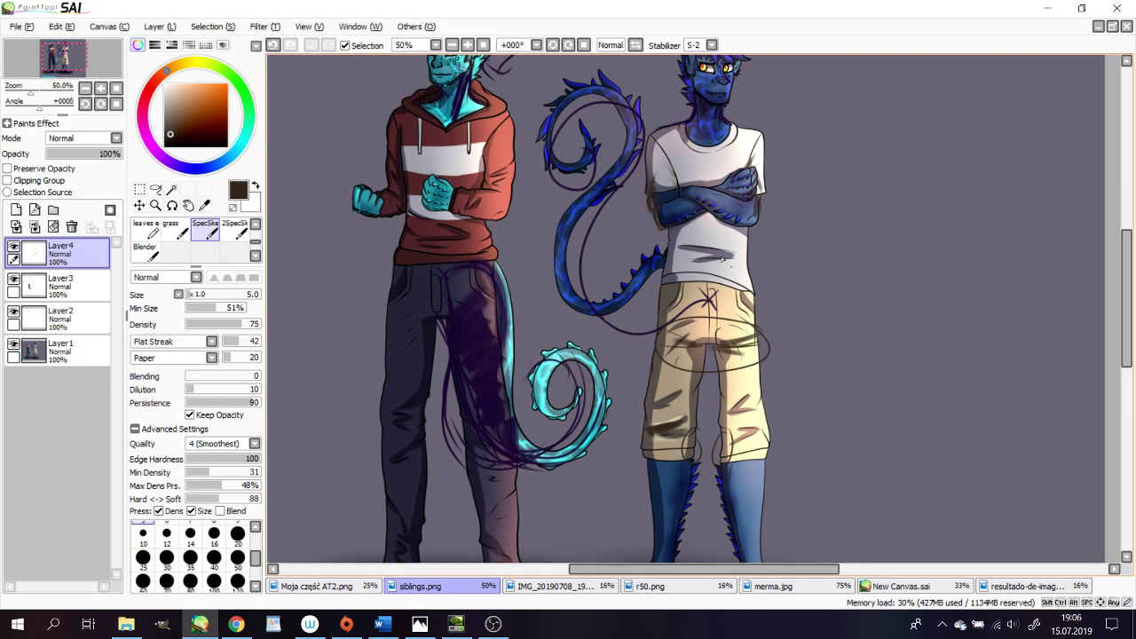
Circle the armpit areas on the blue character's shirt and sketch near-black fold lines along the teal character's hoodie hem
drag(734, 190, 757, 217)
drag(750, 160, 746, 163)
drag(677, 161, 673, 163)
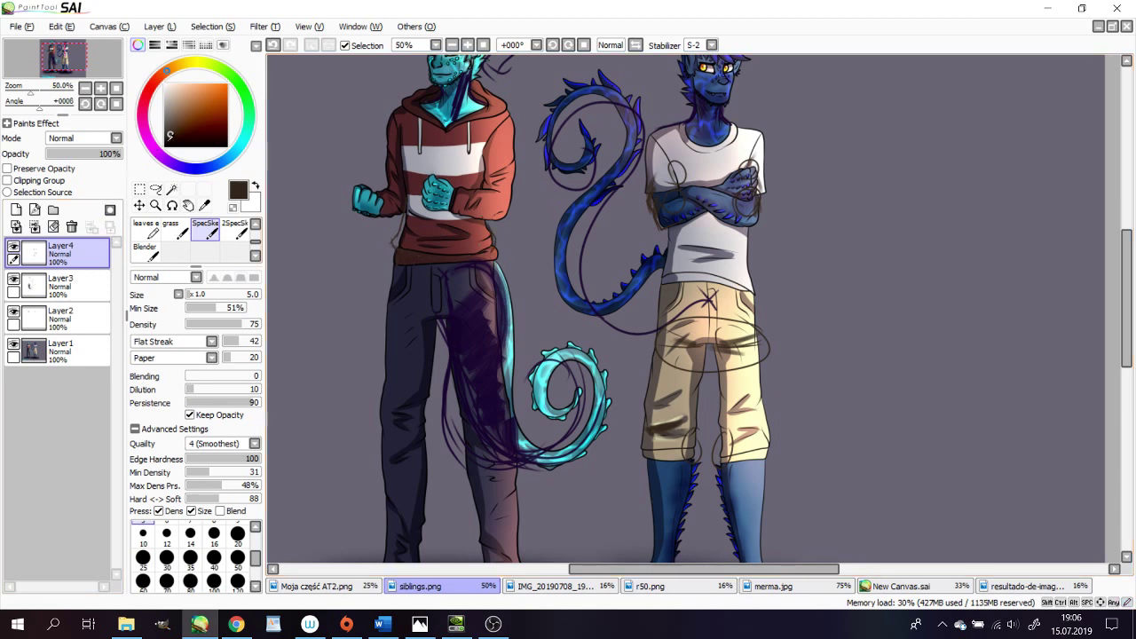
alt+click(456, 264)
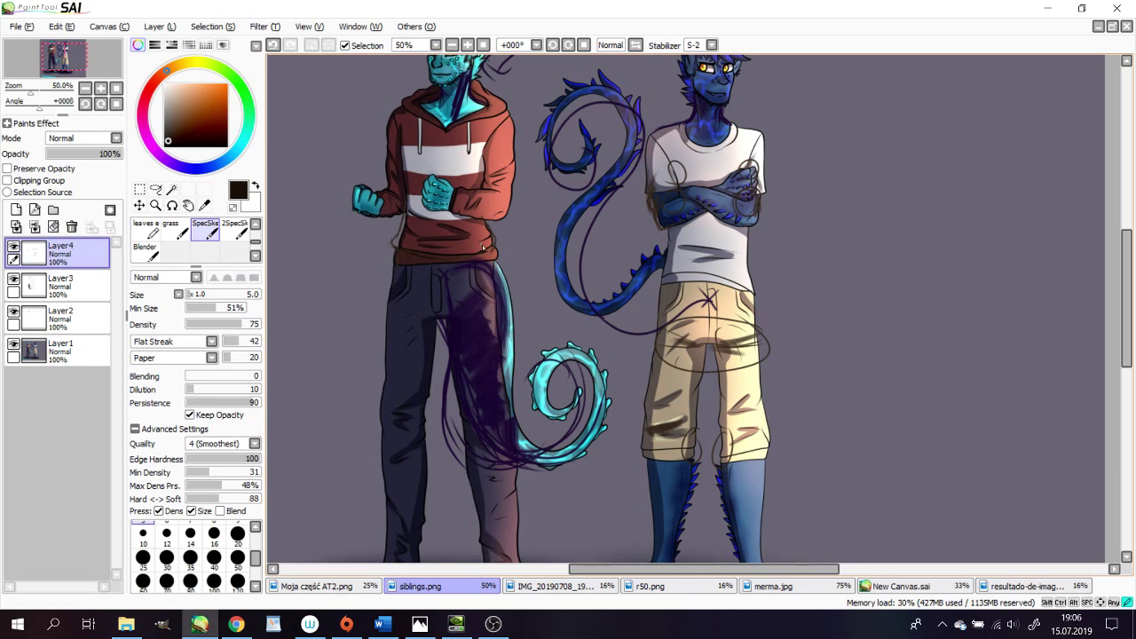
drag(488, 255, 391, 256)
Switch to File Explorer and open the chat blanc remake1 drawing for viewing
click(138, 632)
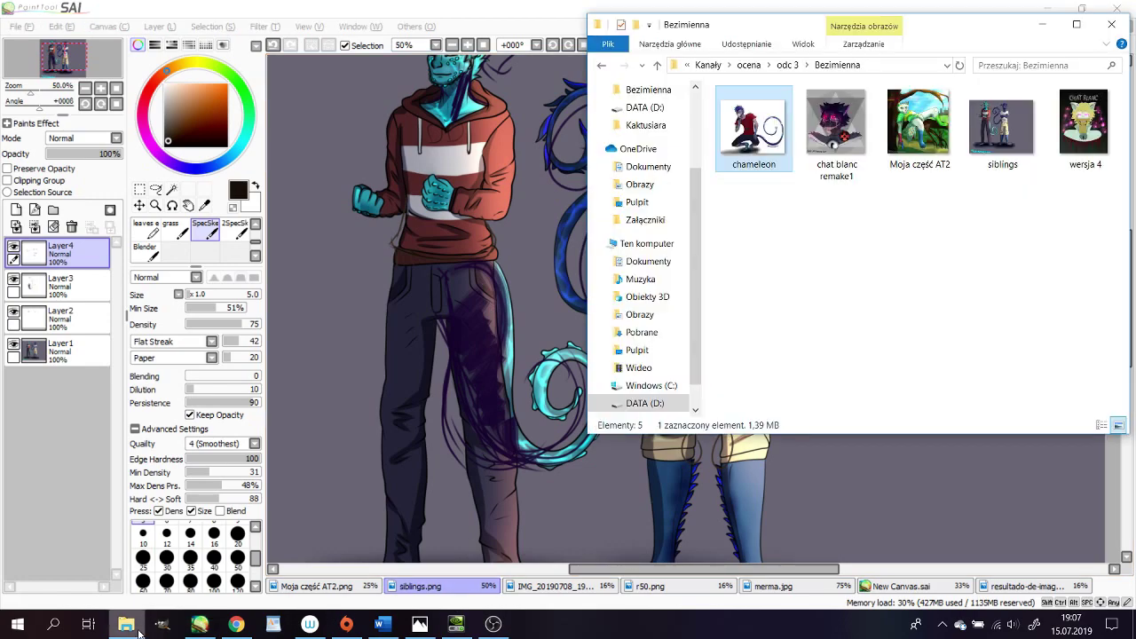
click(842, 149)
key(Return)
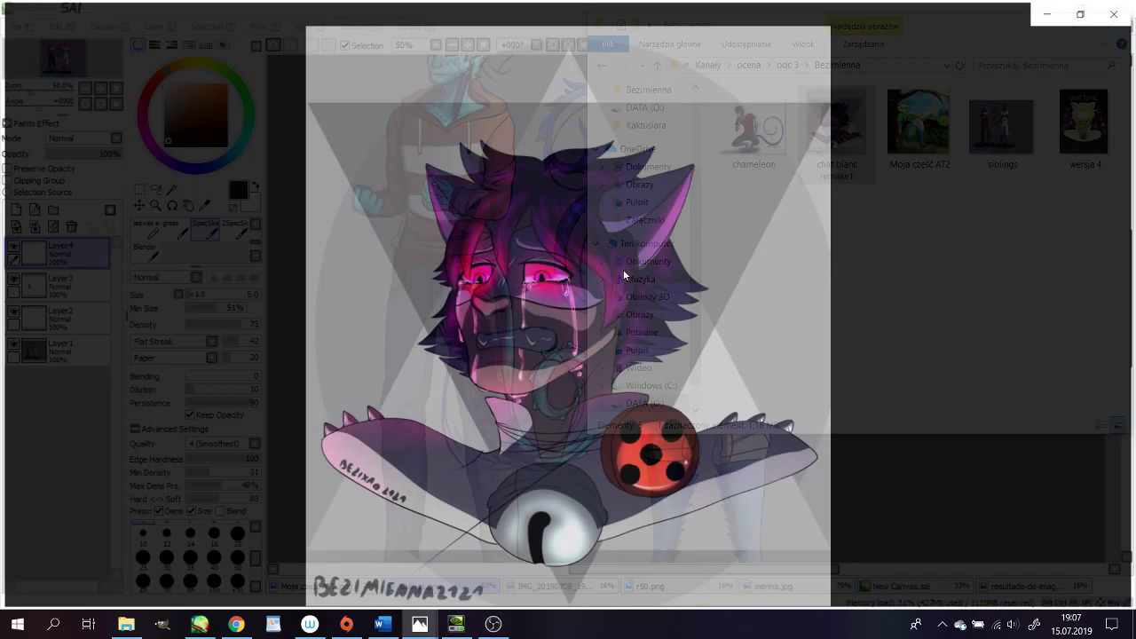